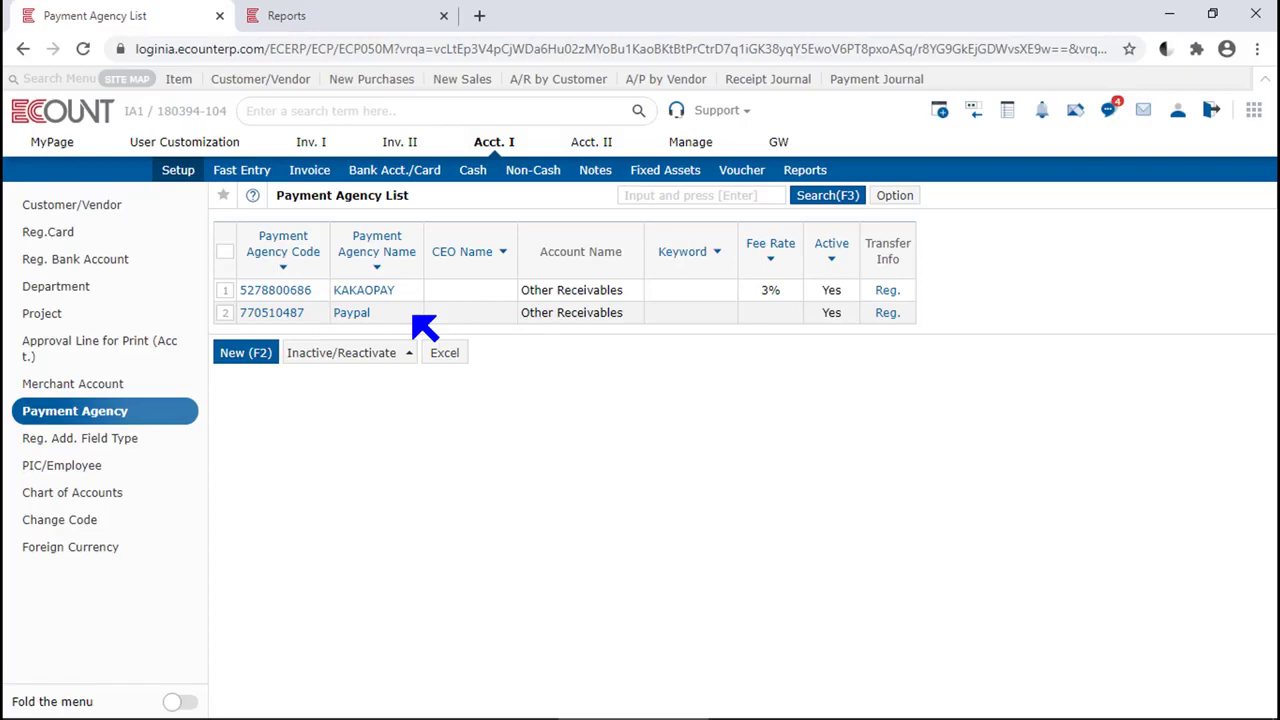
# - Preview the blank form for a new payment agency, and open the existing Paypal agency for editing
pyautogui.click(254, 355)
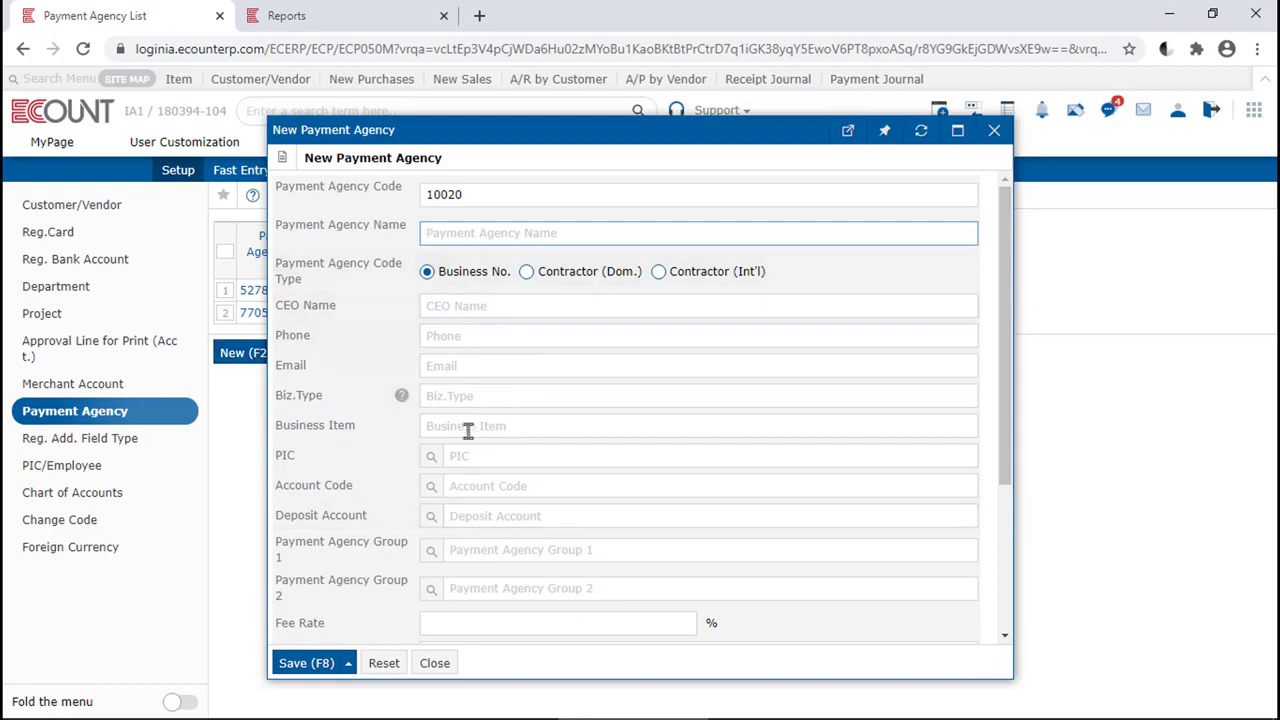
pyautogui.click(424, 671)
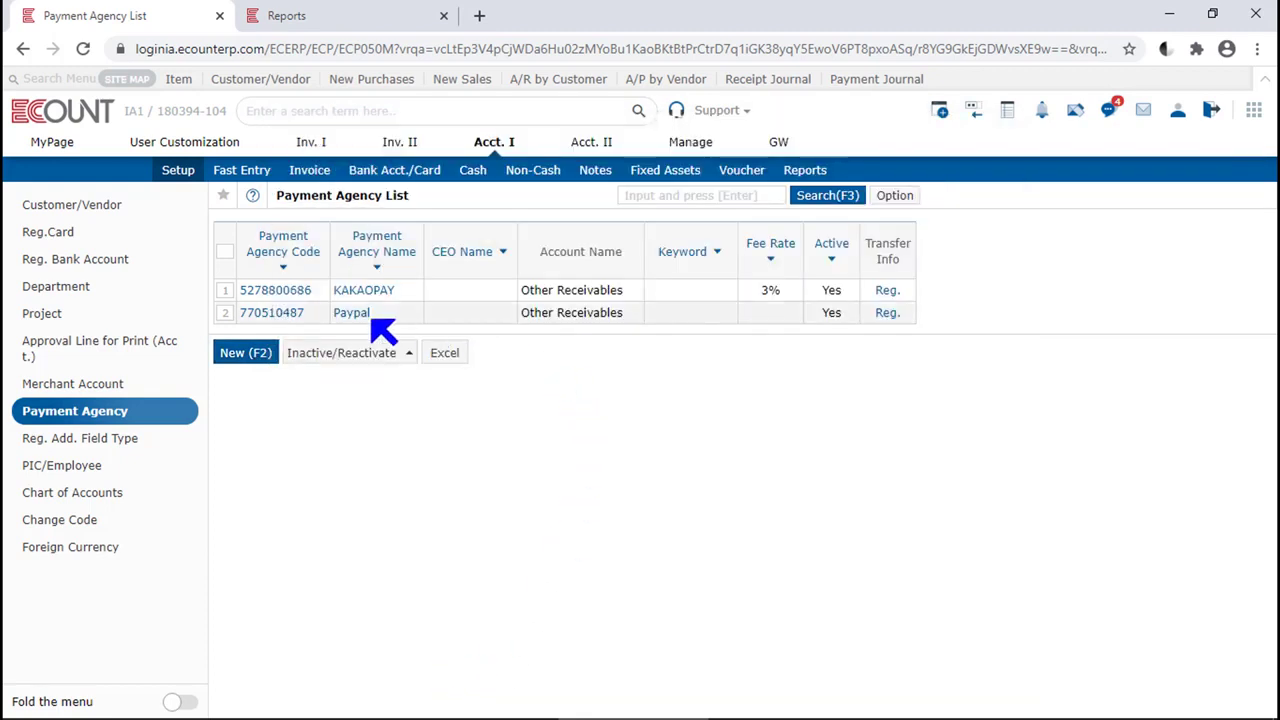
pyautogui.click(360, 318)
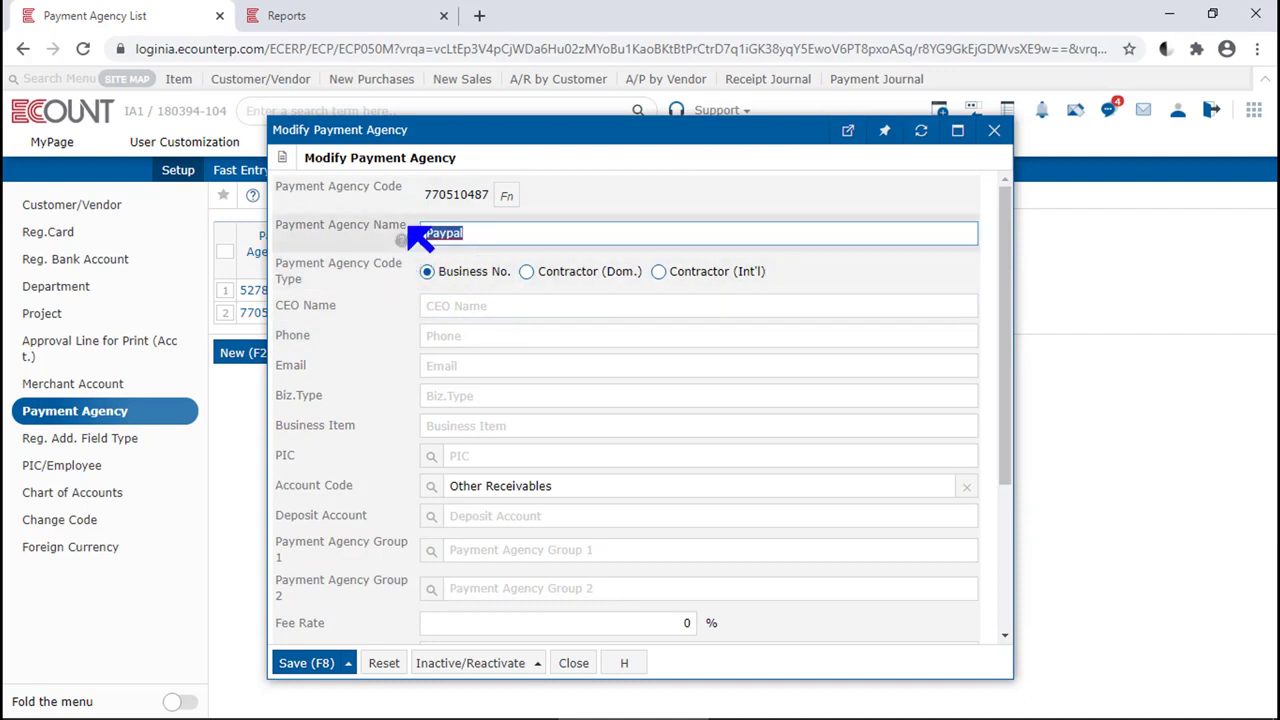
pyautogui.click(467, 278)
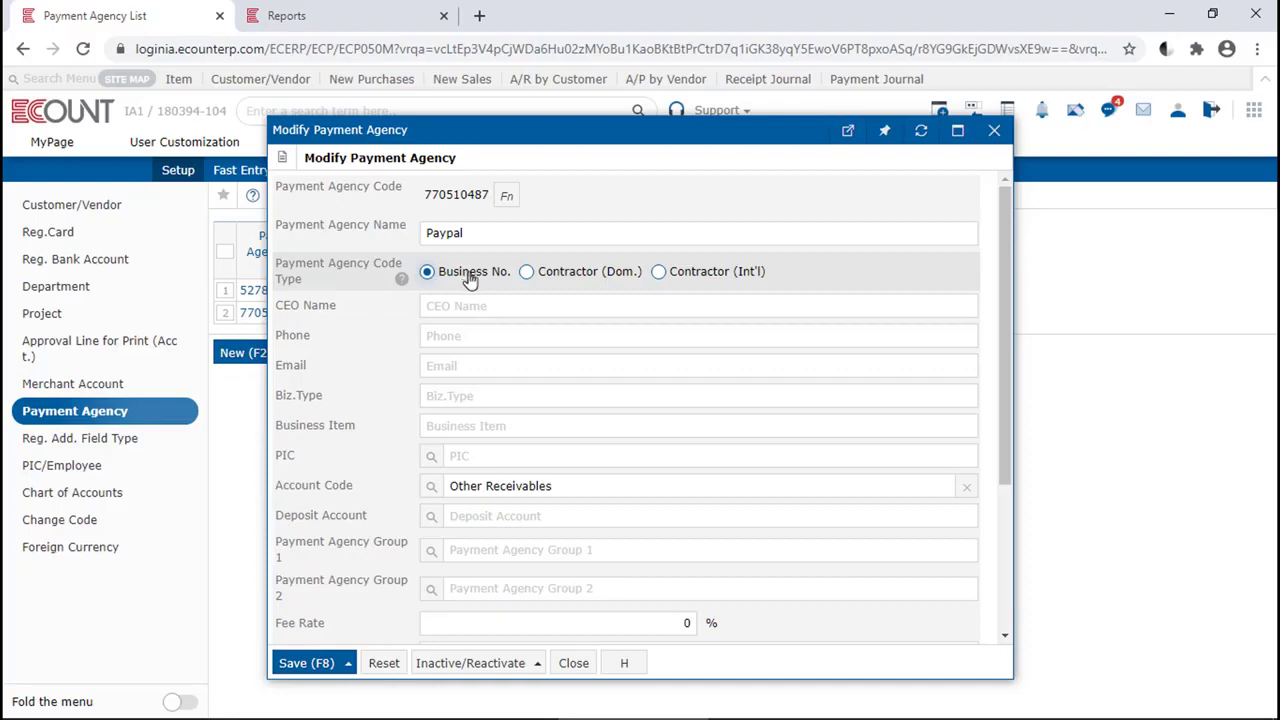
pyautogui.click(519, 303)
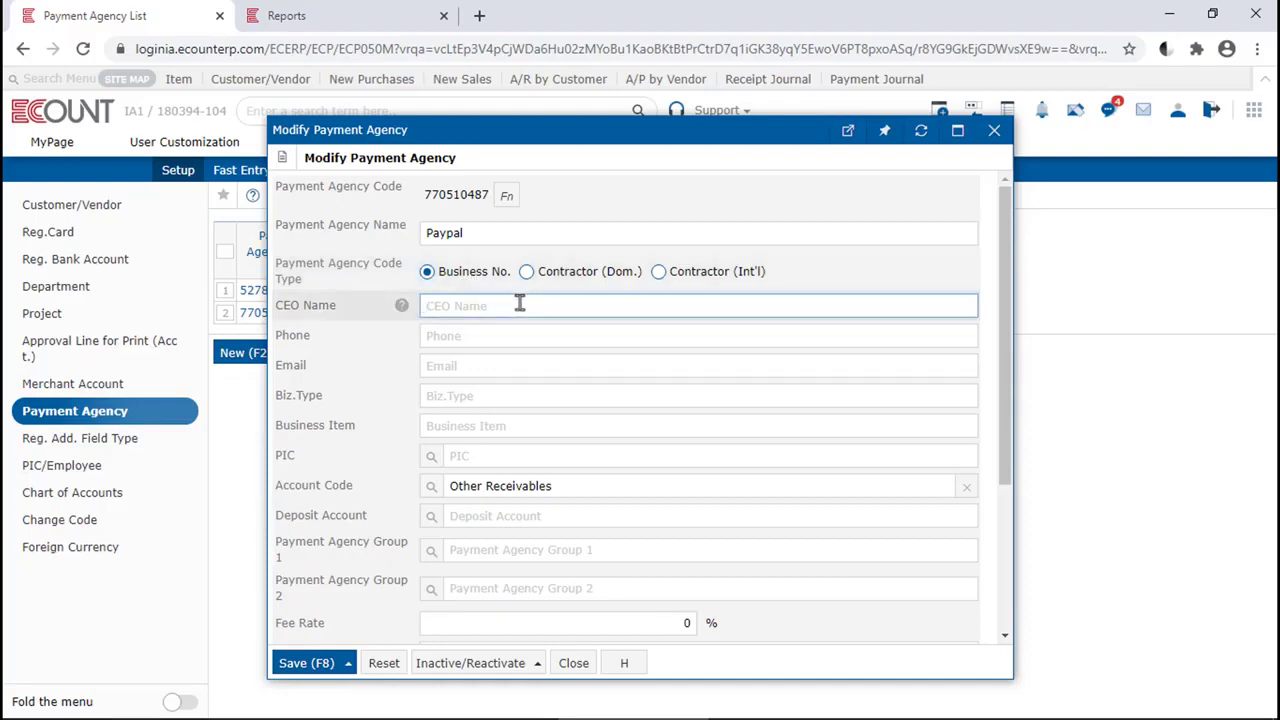
pyautogui.click(525, 334)
pyautogui.click(531, 360)
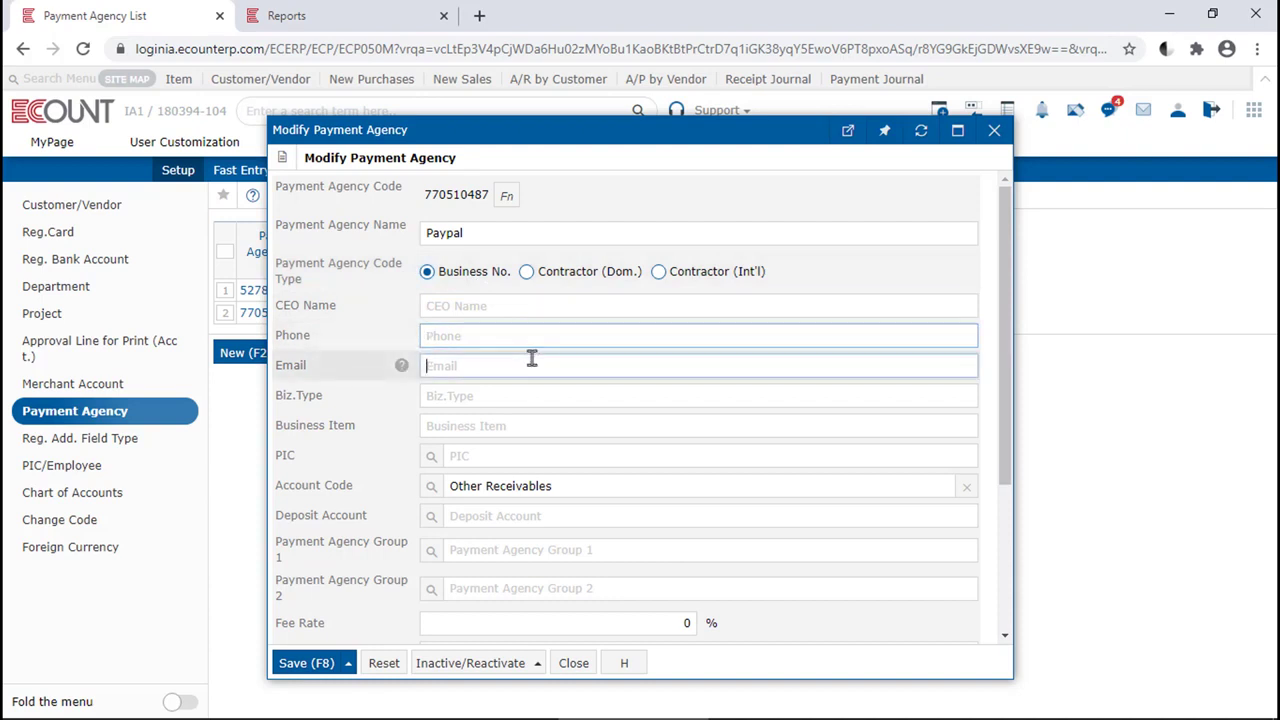
pyautogui.click(321, 395)
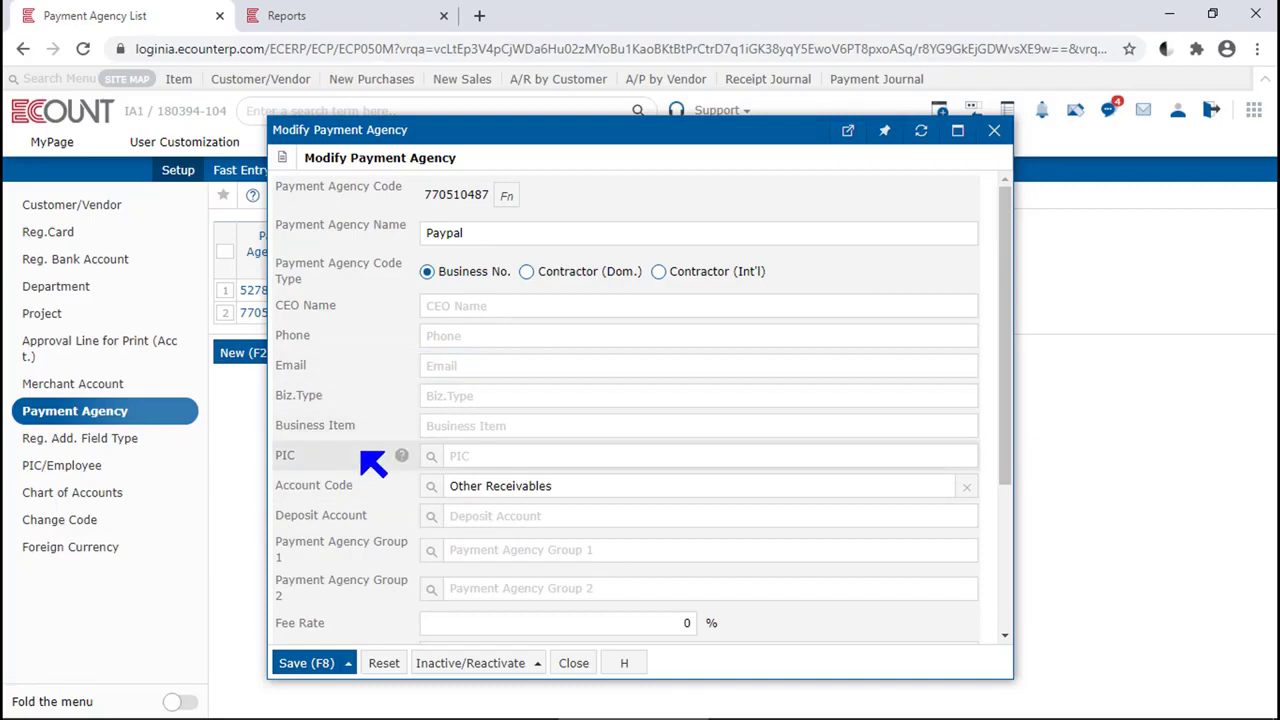
# - Assign an employee from the employee list as the Paypal agency's PIC
pyautogui.click(429, 457)
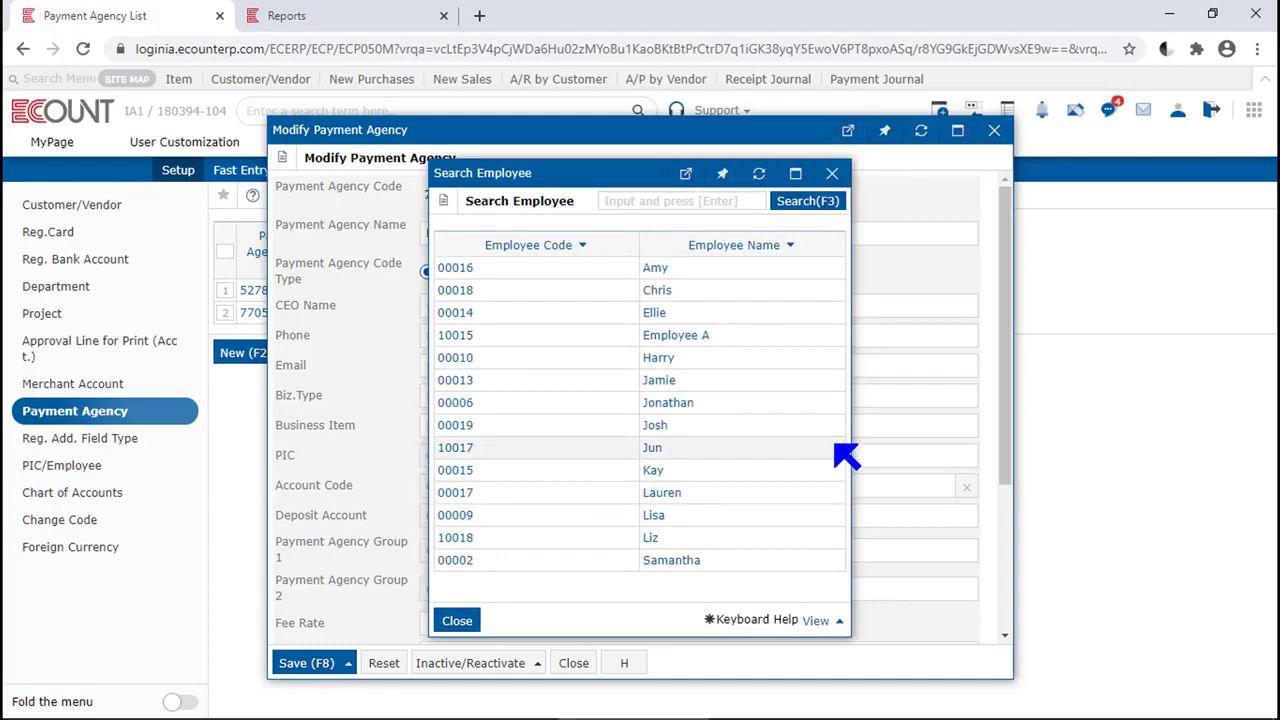
pyautogui.click(674, 407)
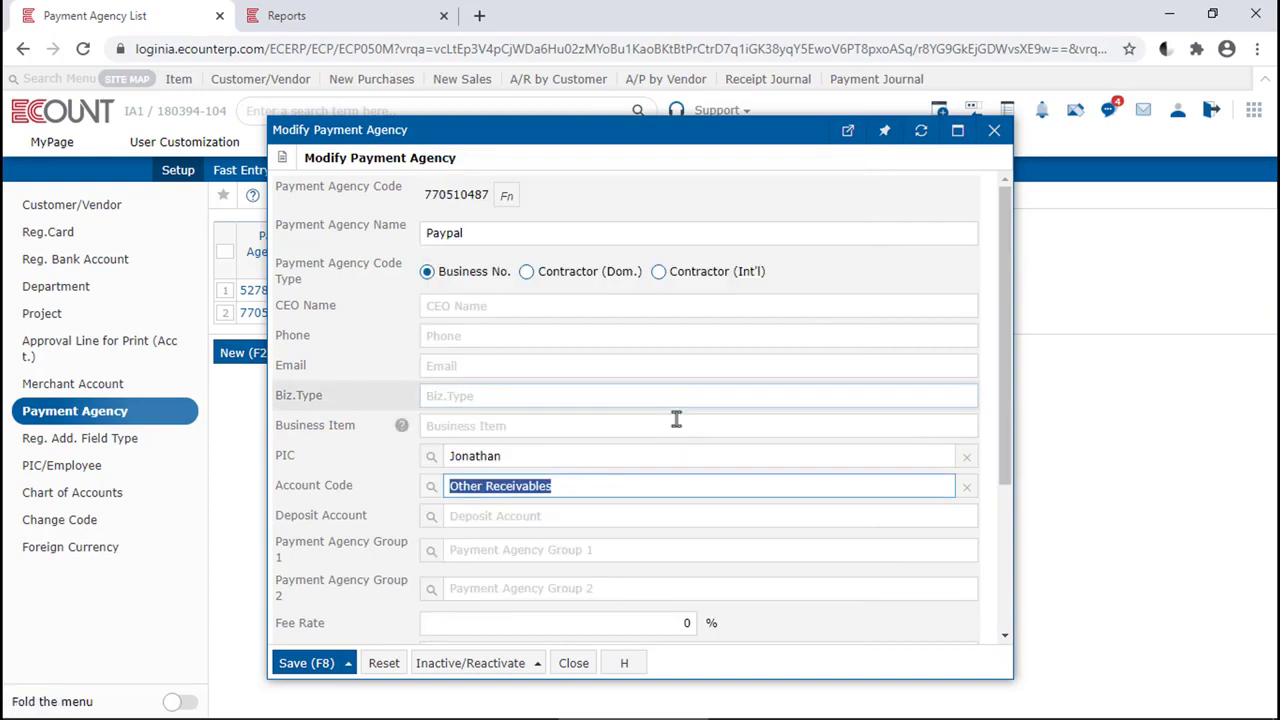
pyautogui.click(390, 455)
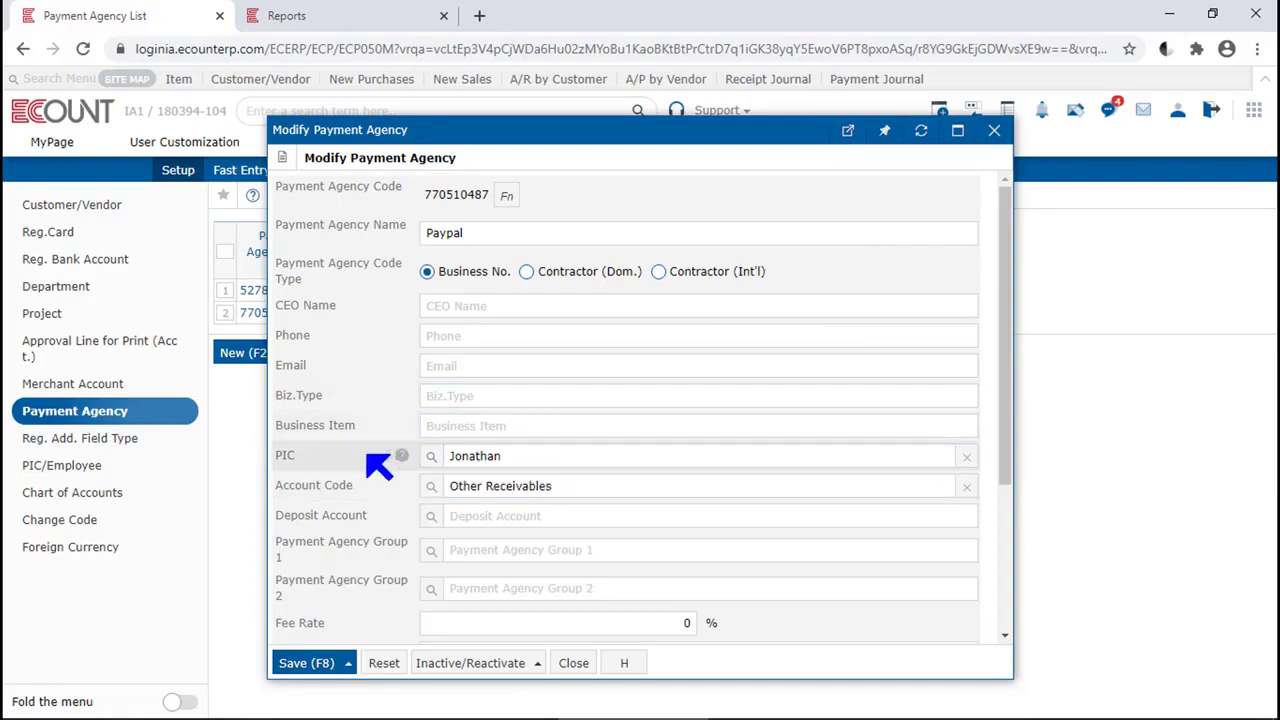
# - Look through the available account codes and set the agency's deposit account to SCB
pyautogui.click(436, 490)
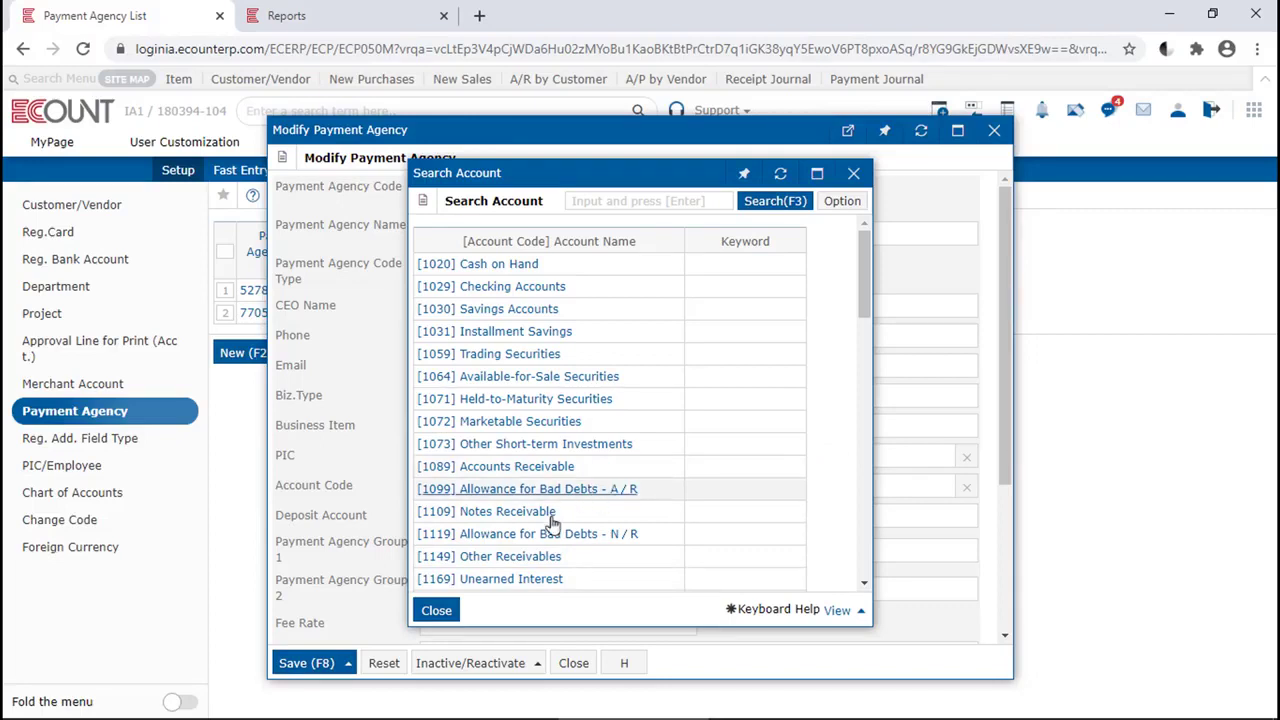
pyautogui.click(448, 610)
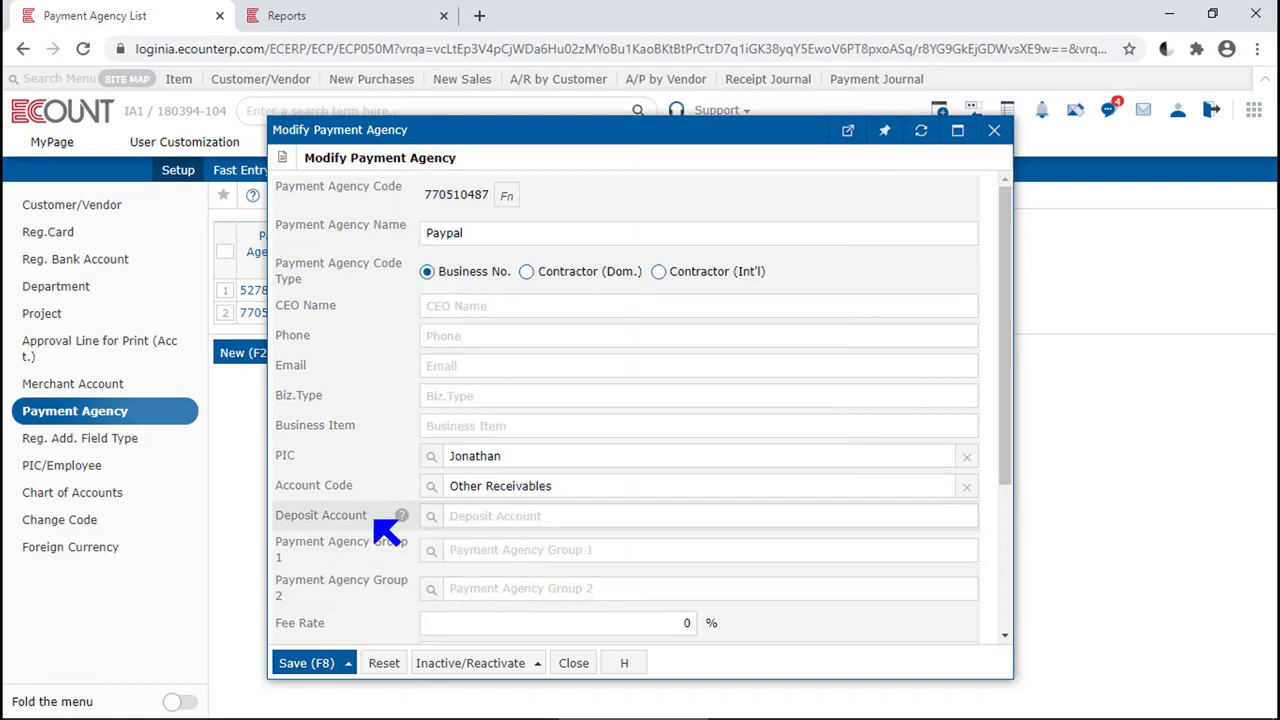
pyautogui.click(474, 516)
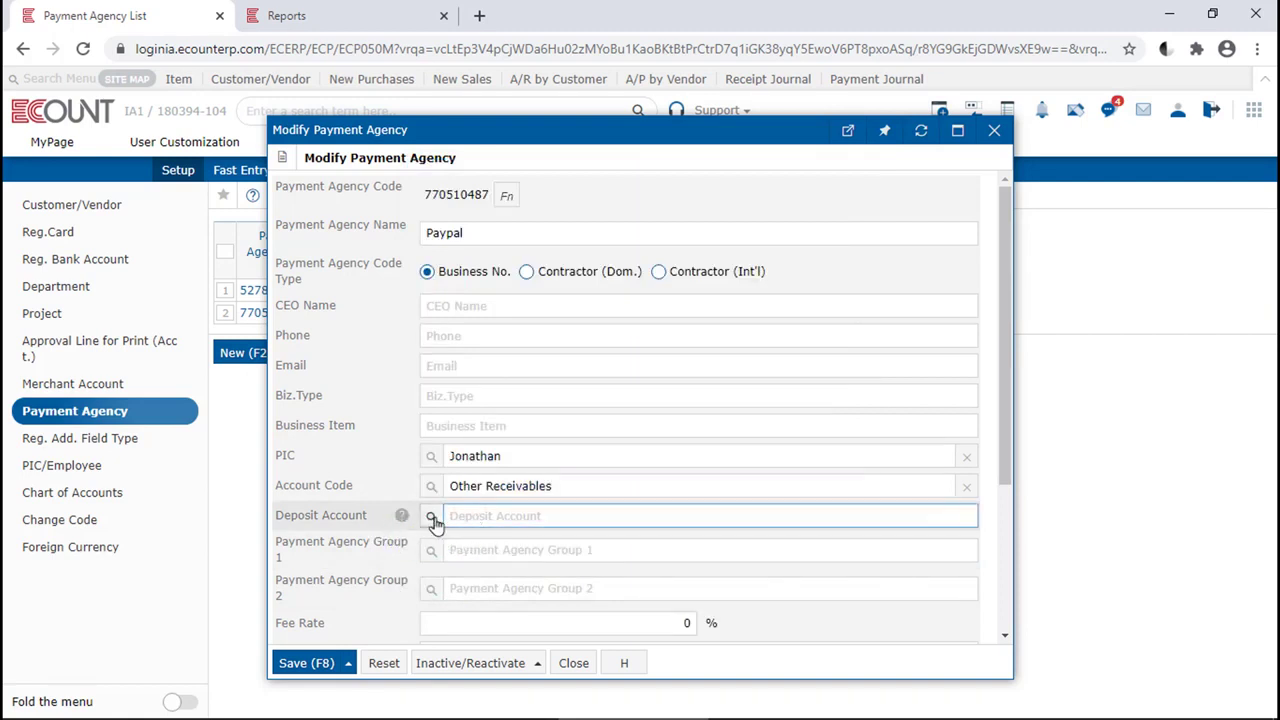
pyautogui.click(432, 517)
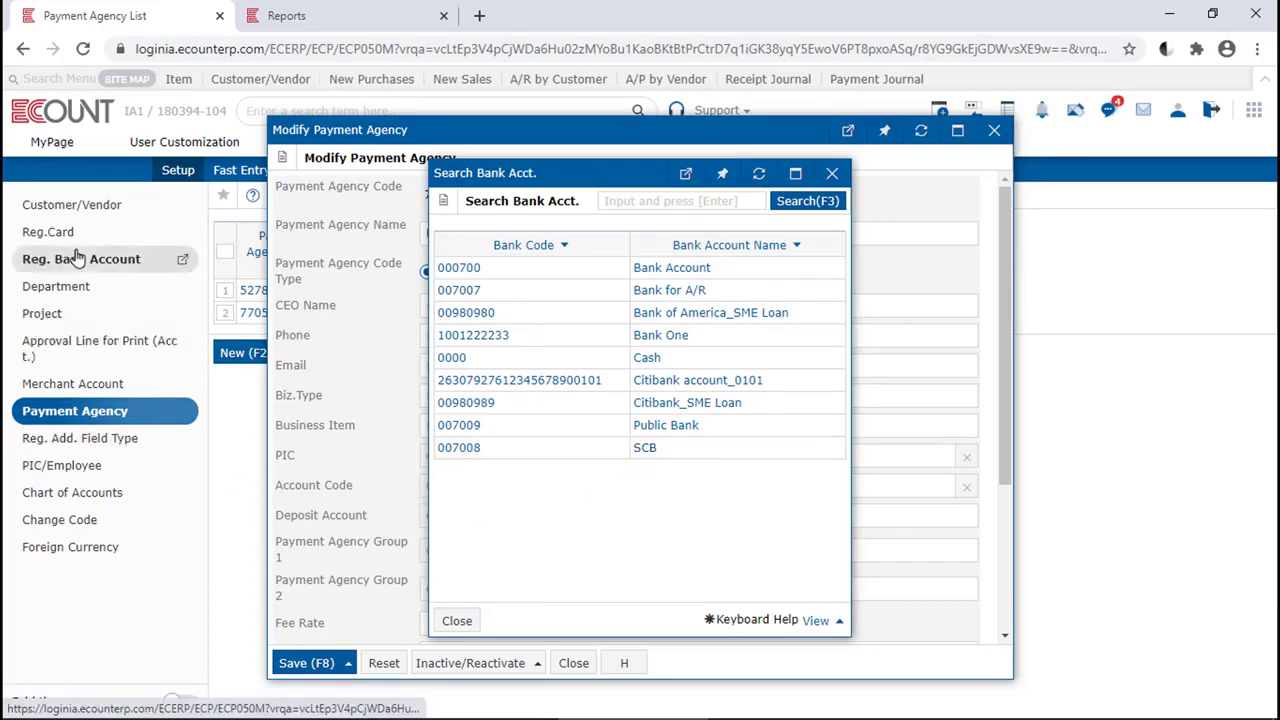
pyautogui.click(642, 450)
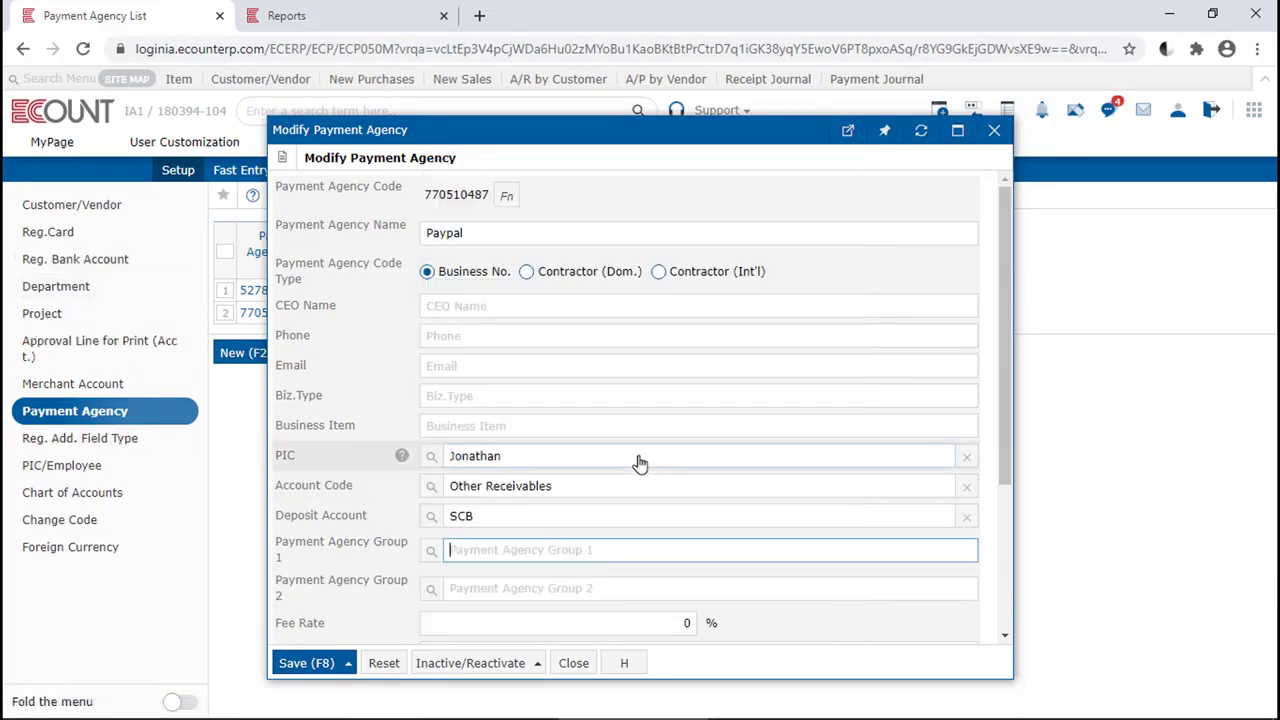
# - Open the choices for Payment Agency Group 1 and view the blank form for creating a group
pyautogui.click(370, 562)
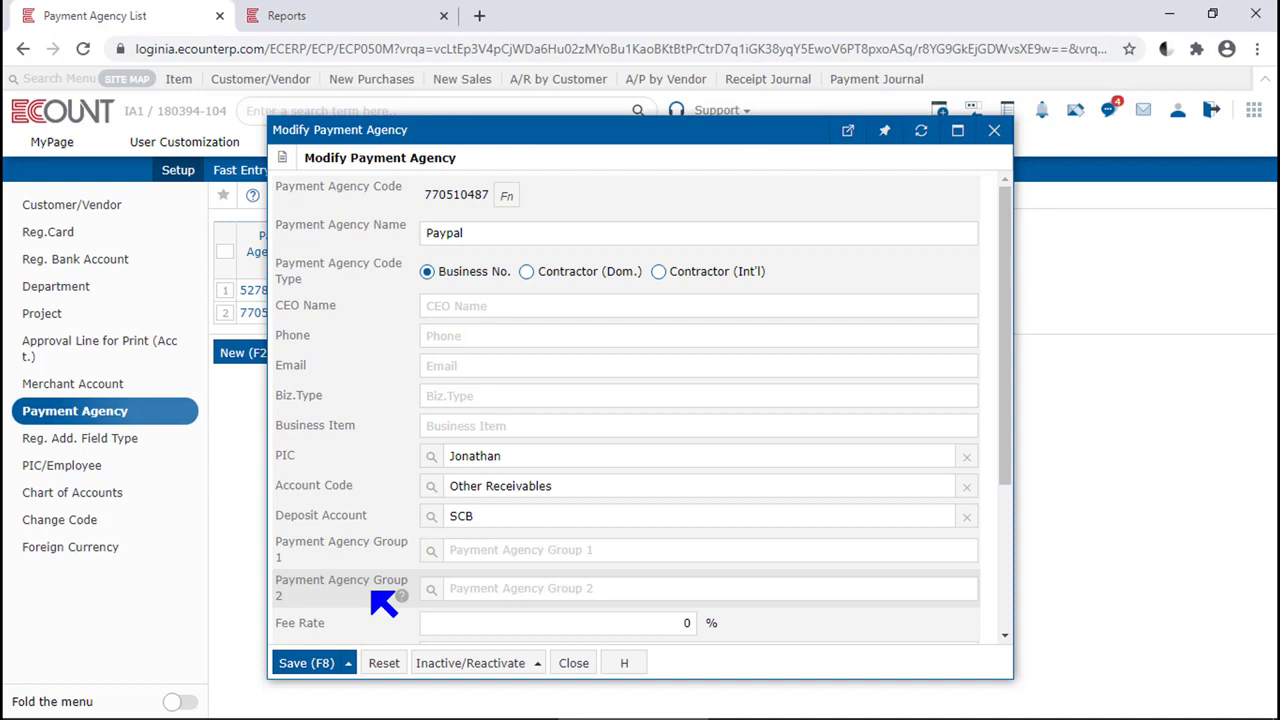
pyautogui.click(432, 551)
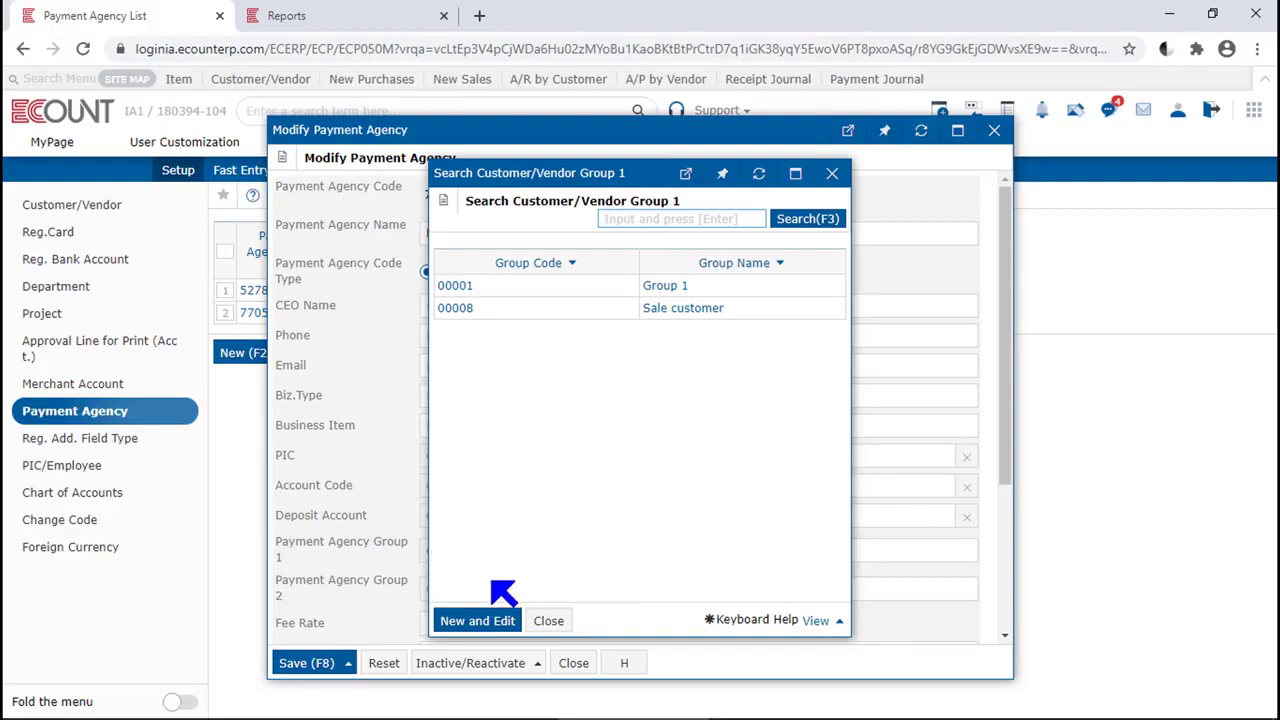
pyautogui.click(510, 621)
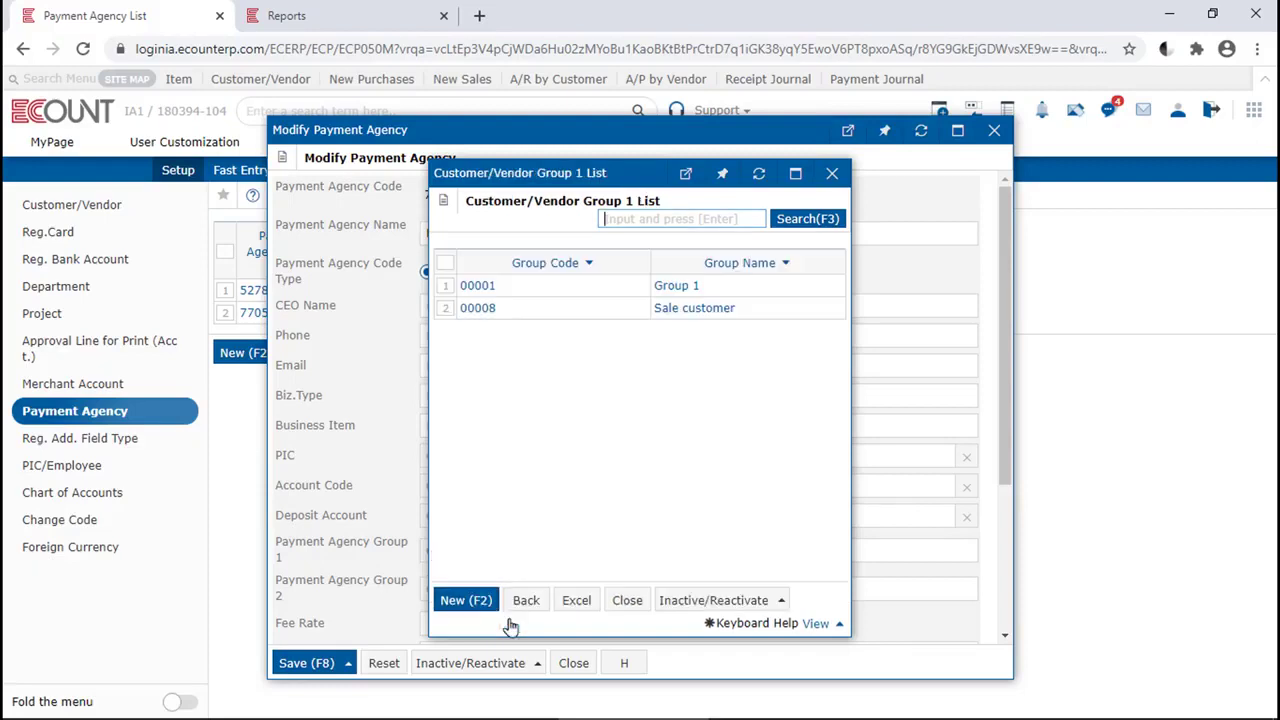
pyautogui.click(487, 602)
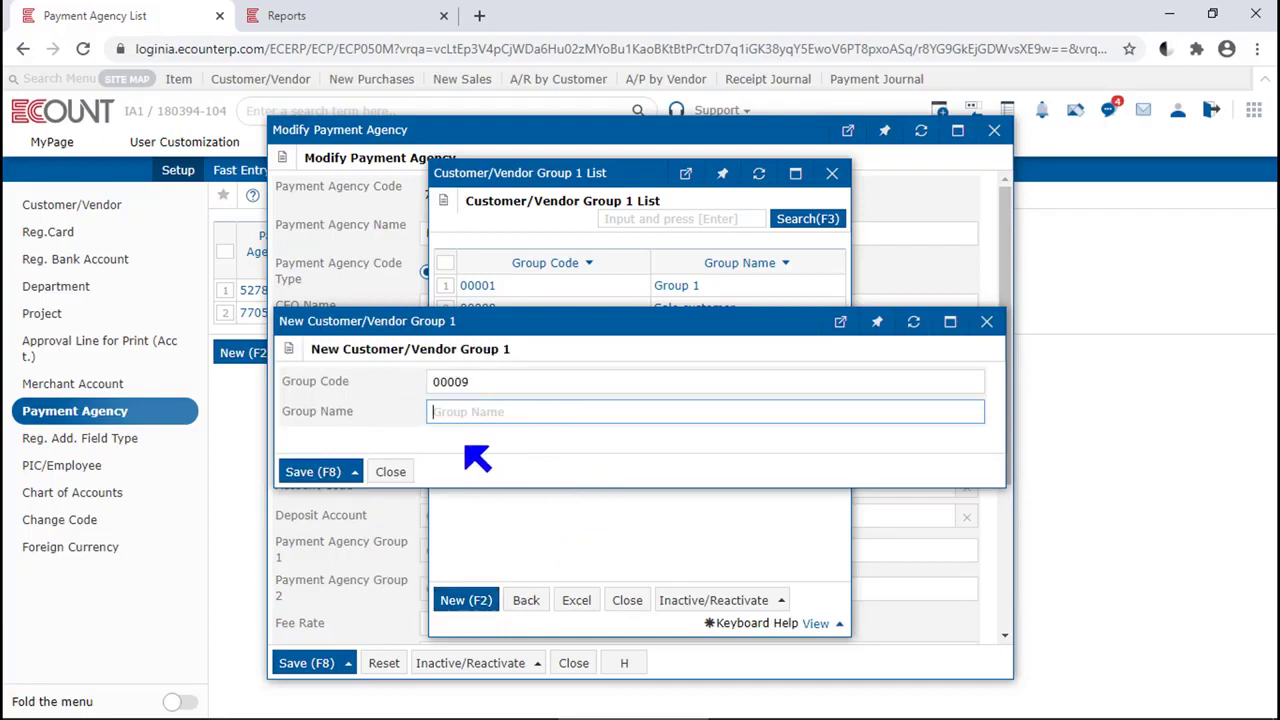
pyautogui.click(400, 472)
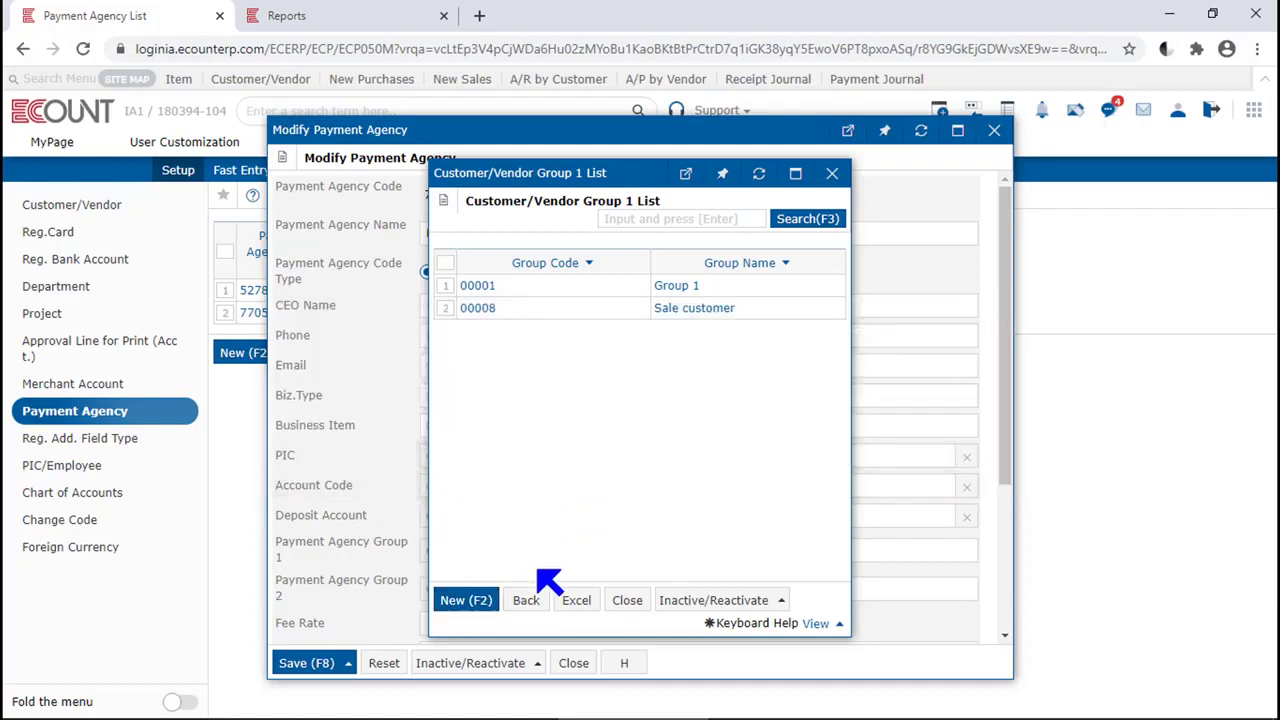
pyautogui.click(533, 600)
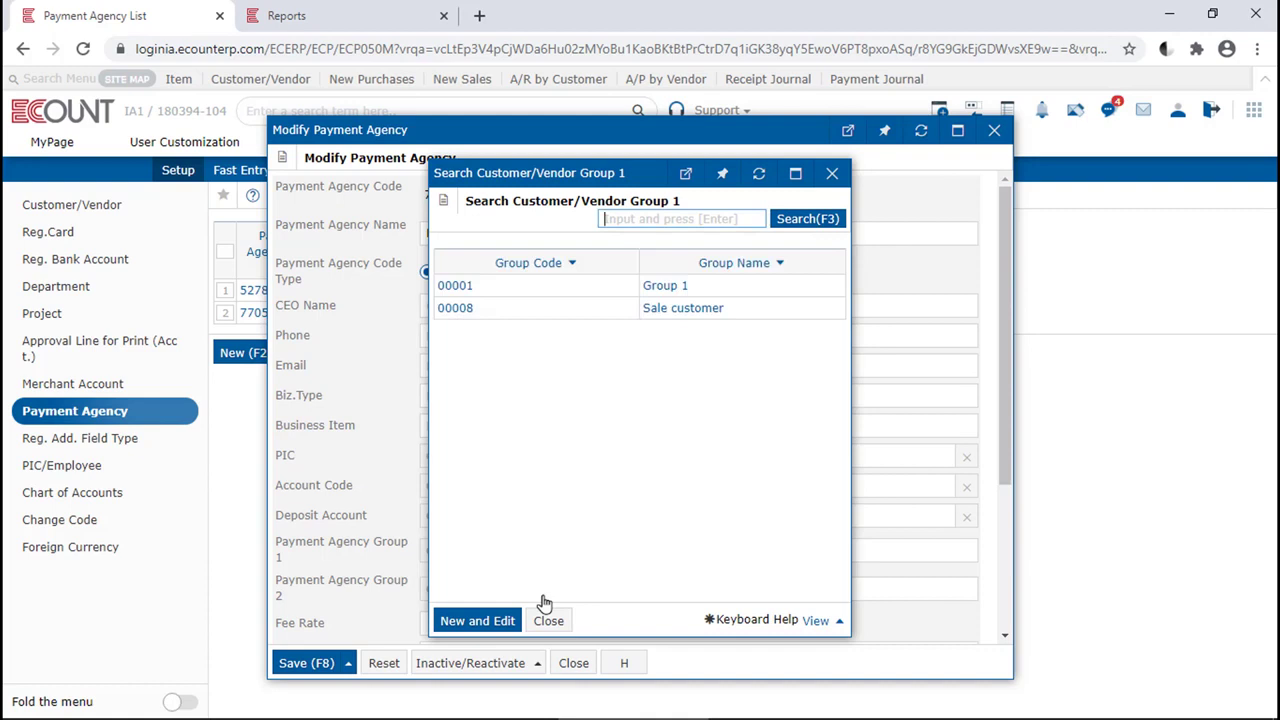
# - Assign the Sale customer group as Payment Agency Group 1
pyautogui.click(712, 312)
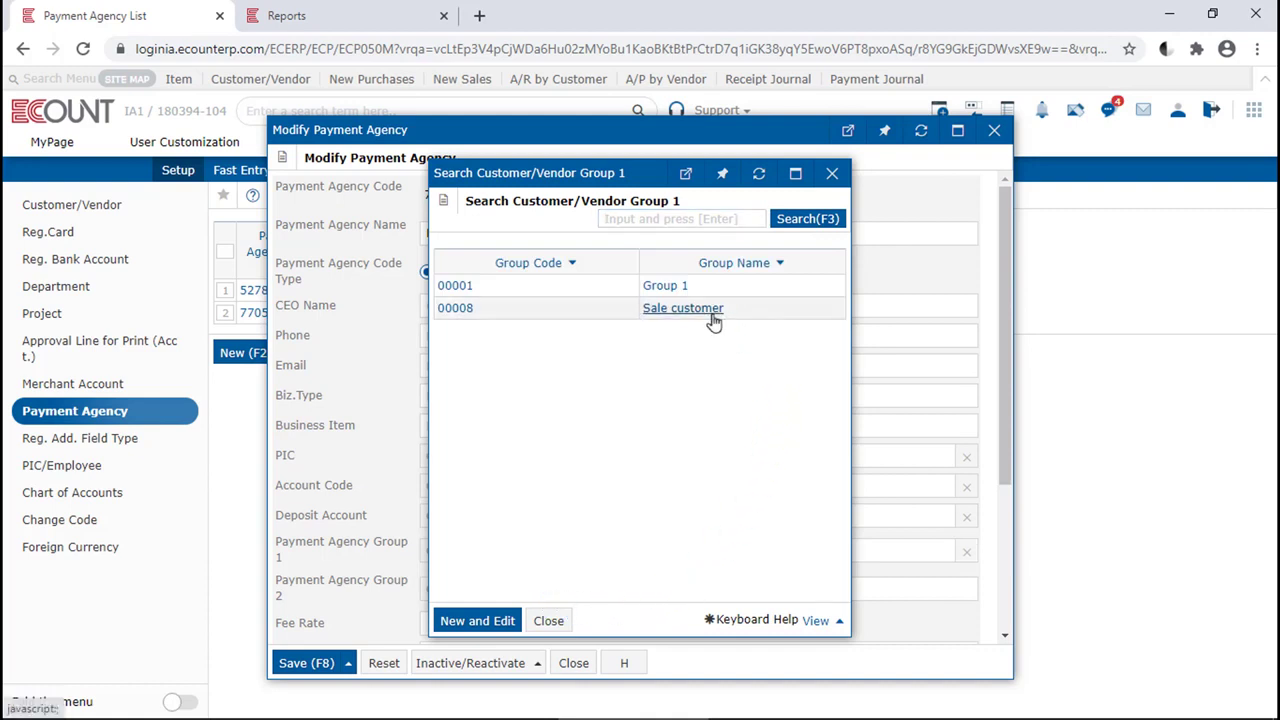
pyautogui.click(683, 308)
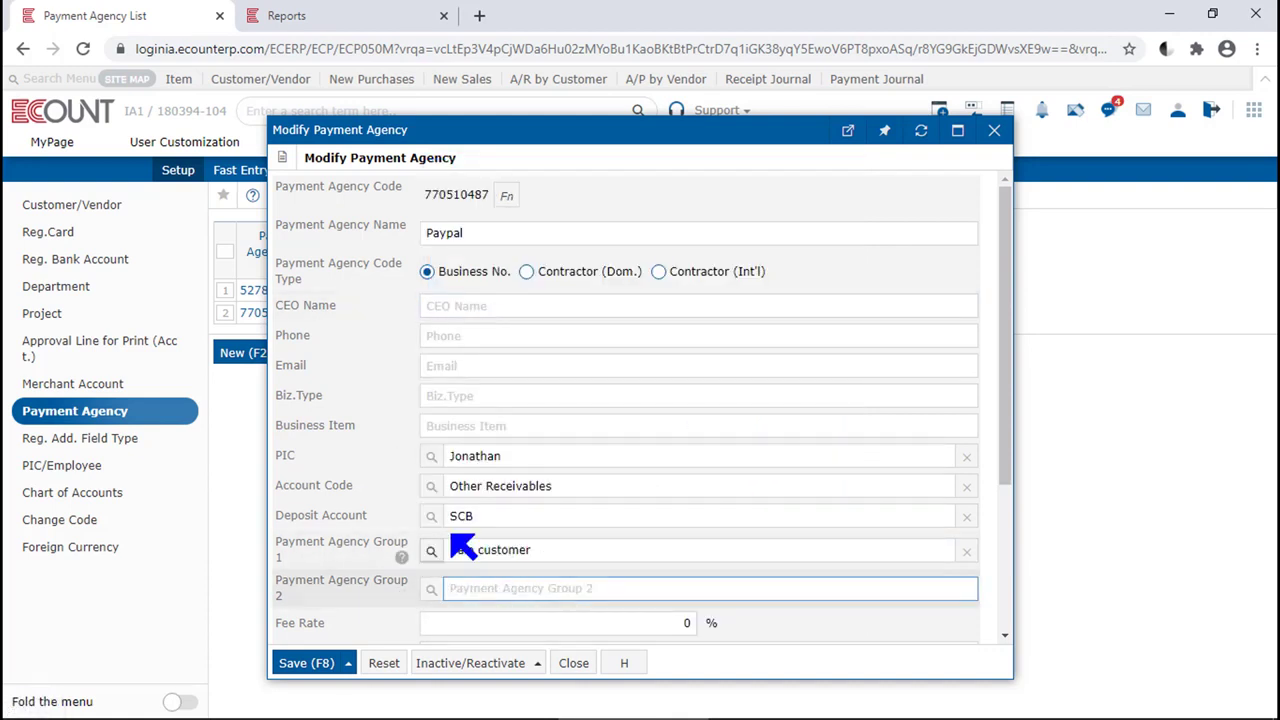
pyautogui.click(394, 601)
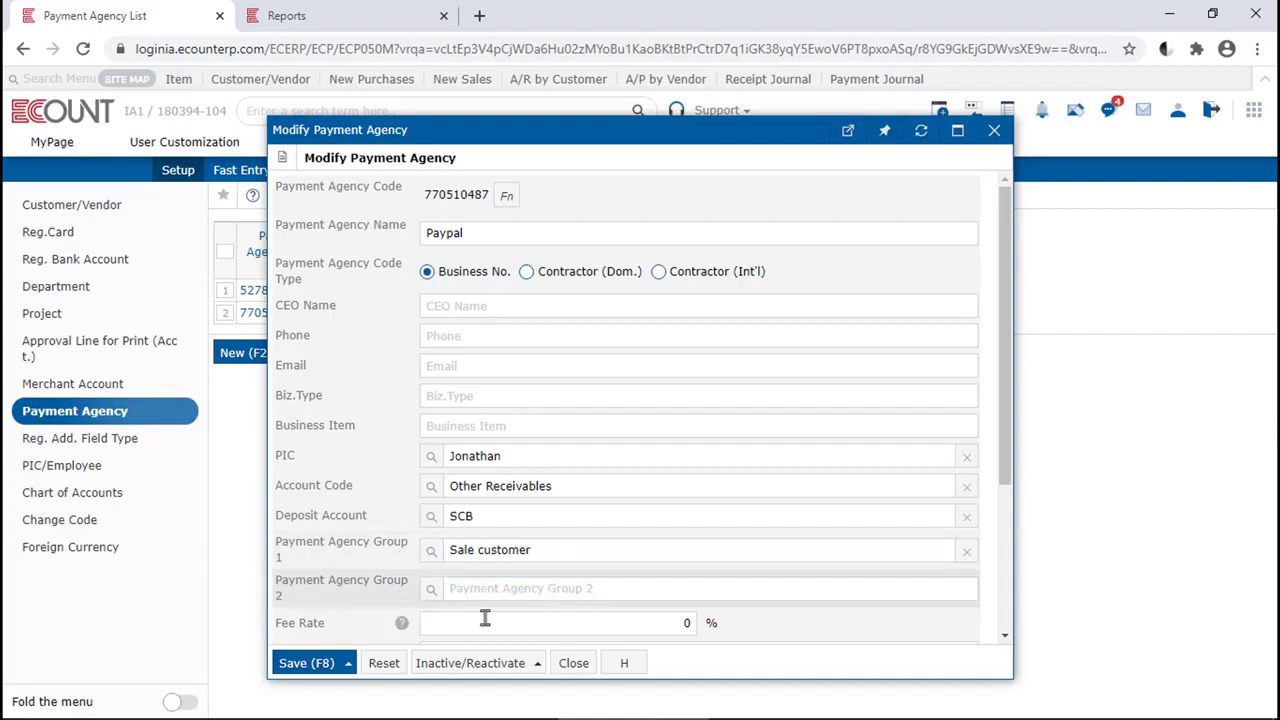
# - Set the Paypal agency's fee rate to 3%
pyautogui.scroll(-3, 848, 522)
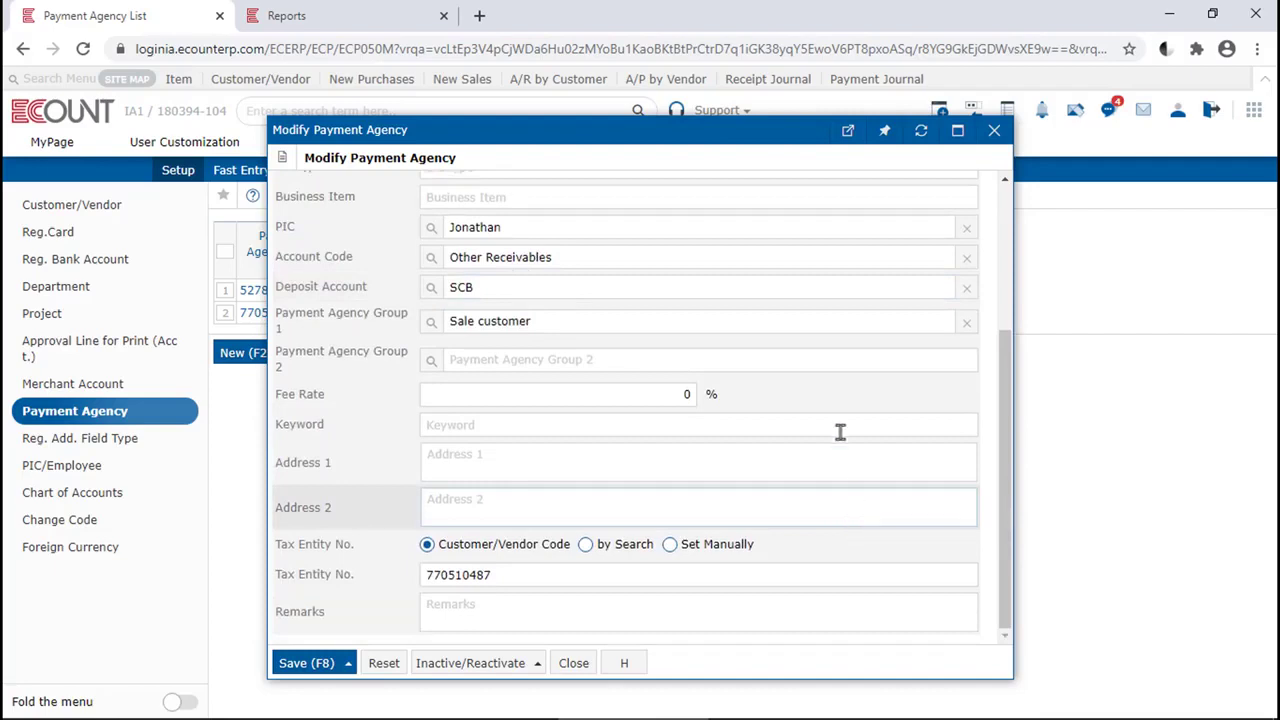
pyautogui.click(653, 394)
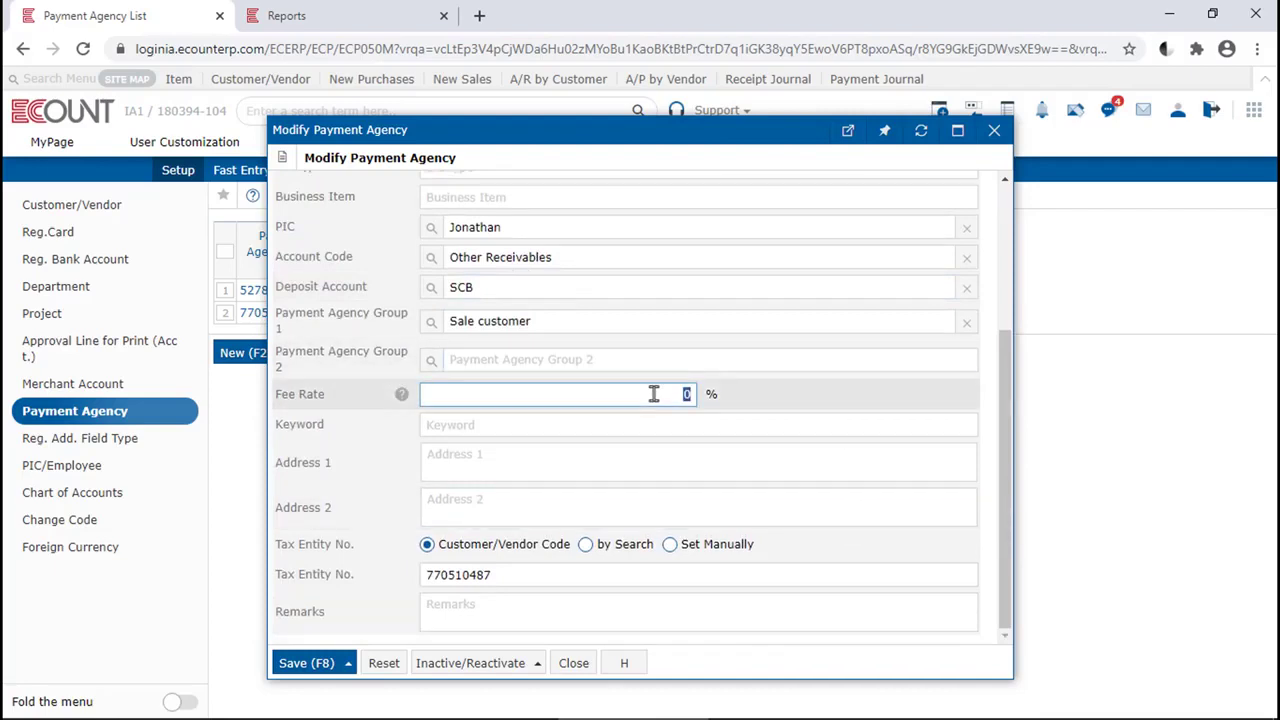
pyautogui.write('3')
pyautogui.click(766, 406)
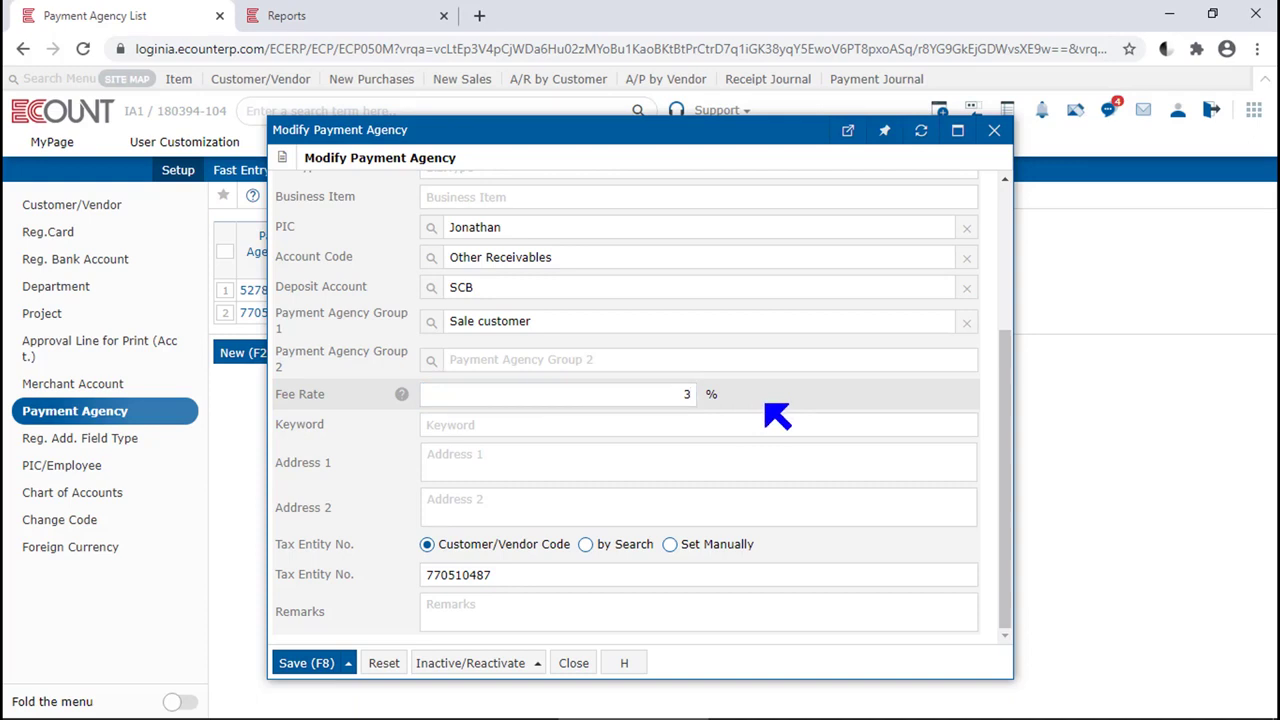
# - Clear the Paypal agency's fee rate so the field is empty
pyautogui.click(676, 391)
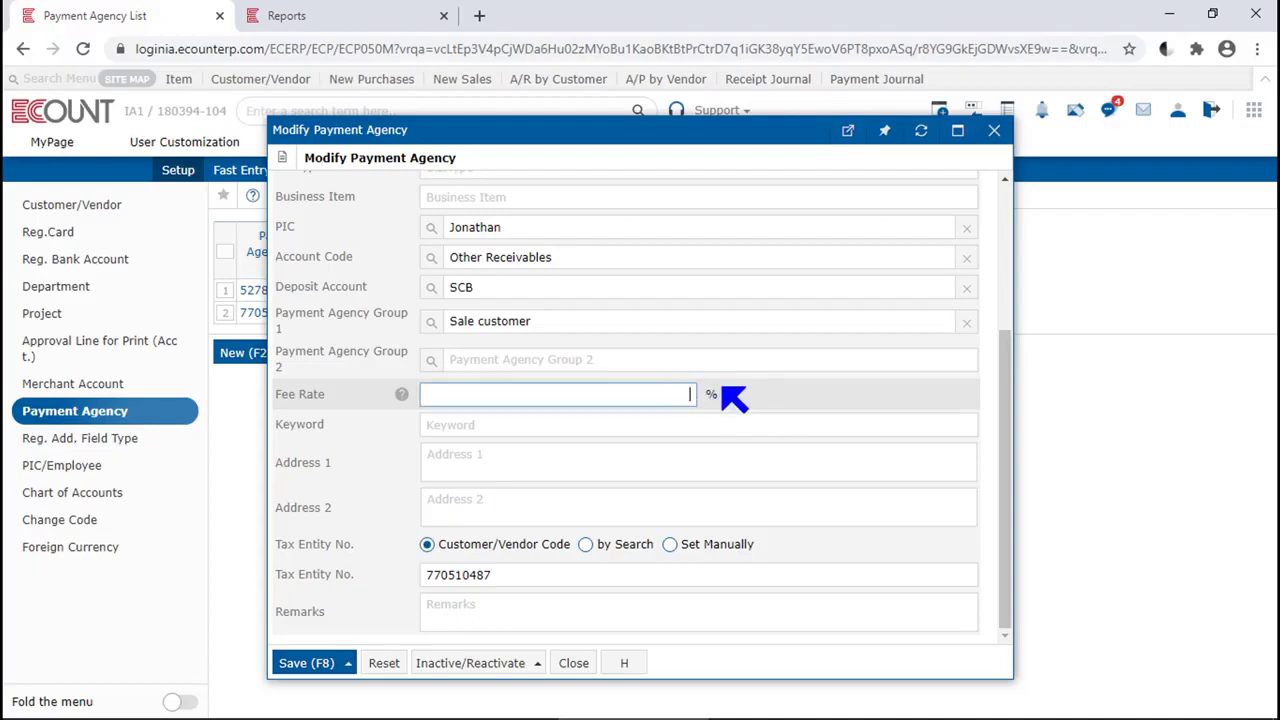
pyautogui.press('BackSpace')
pyautogui.click(764, 404)
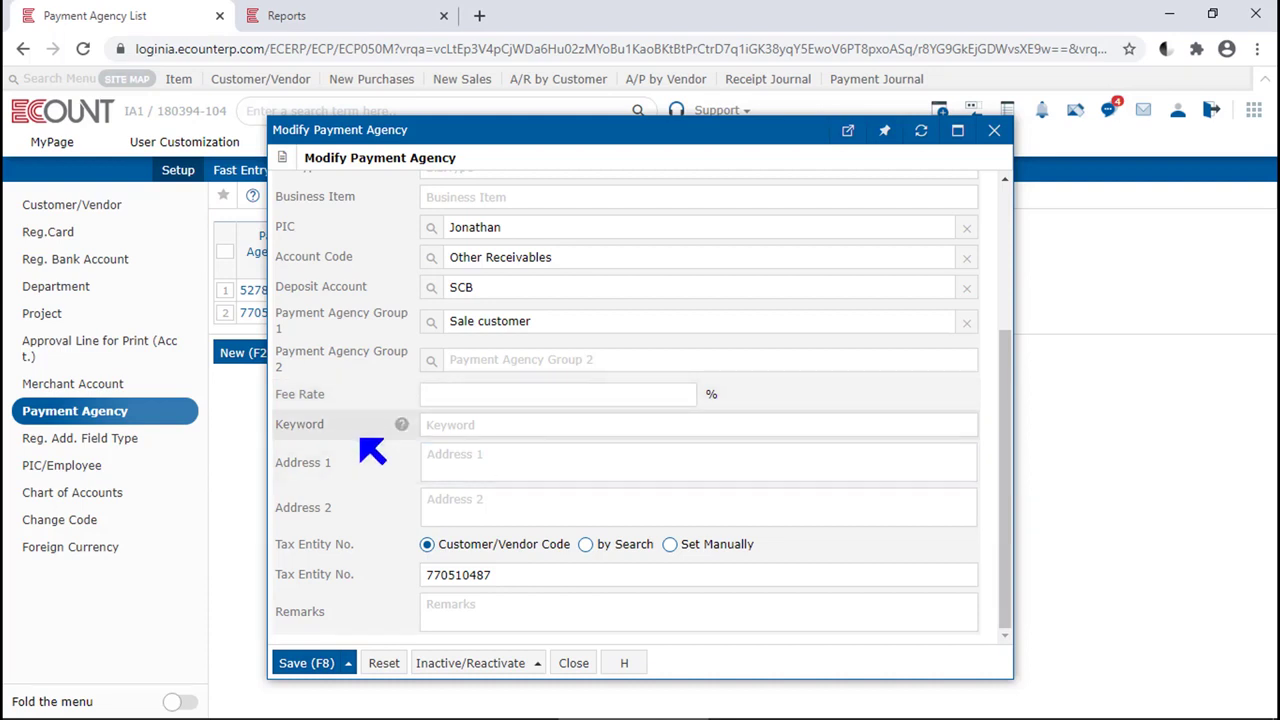
# - Enter PG as the Paypal agency's keyword
pyautogui.click(498, 427)
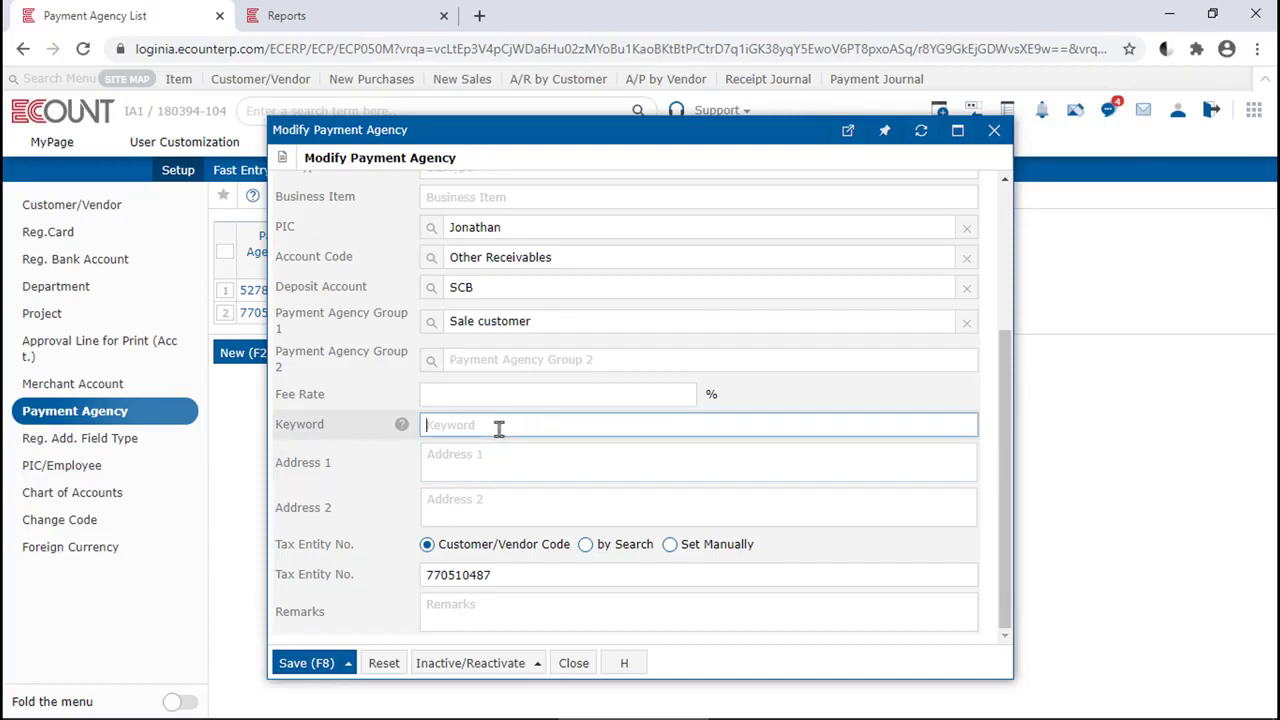
pyautogui.write('PG')
pyautogui.click(775, 408)
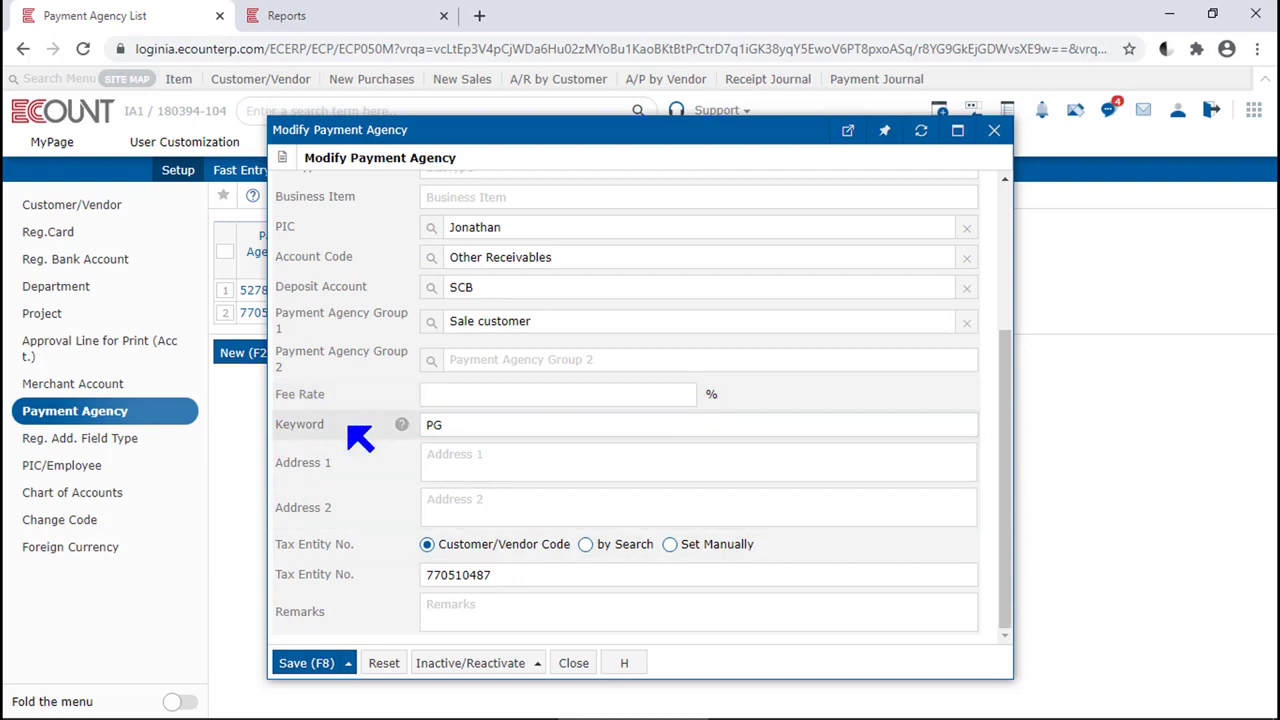
pyautogui.click(468, 426)
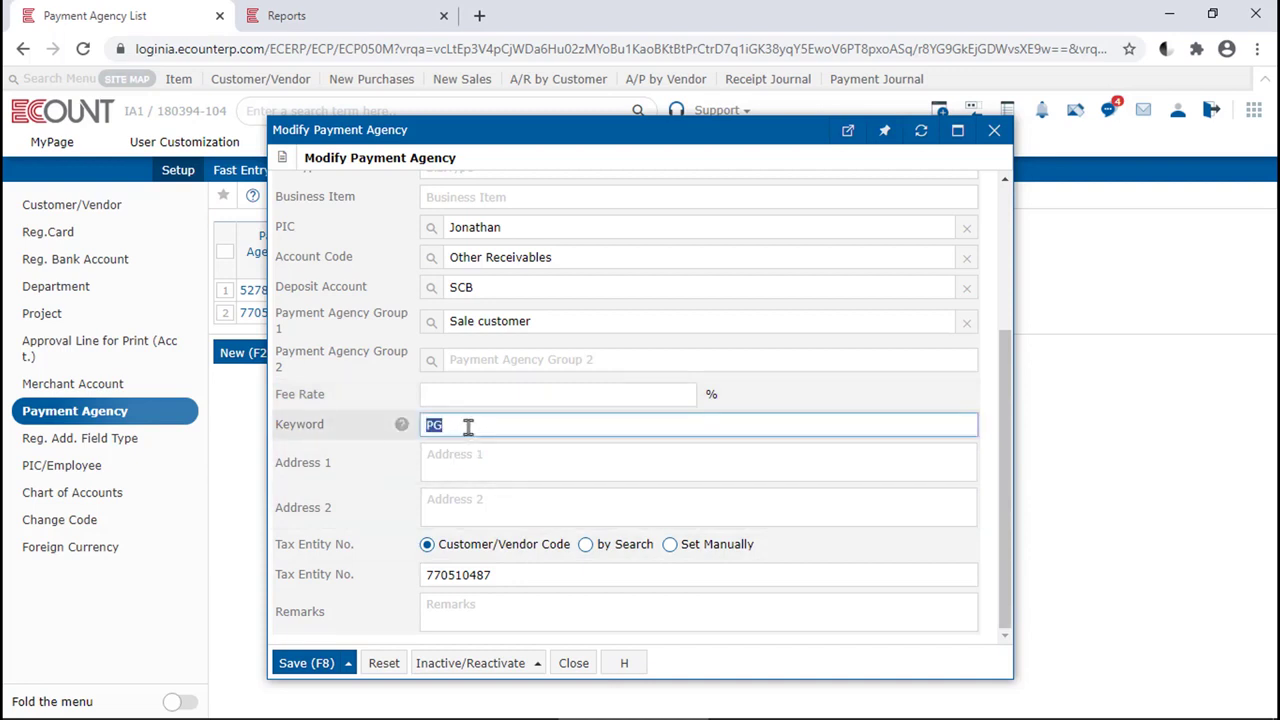
pyautogui.scroll(3, 468, 426)
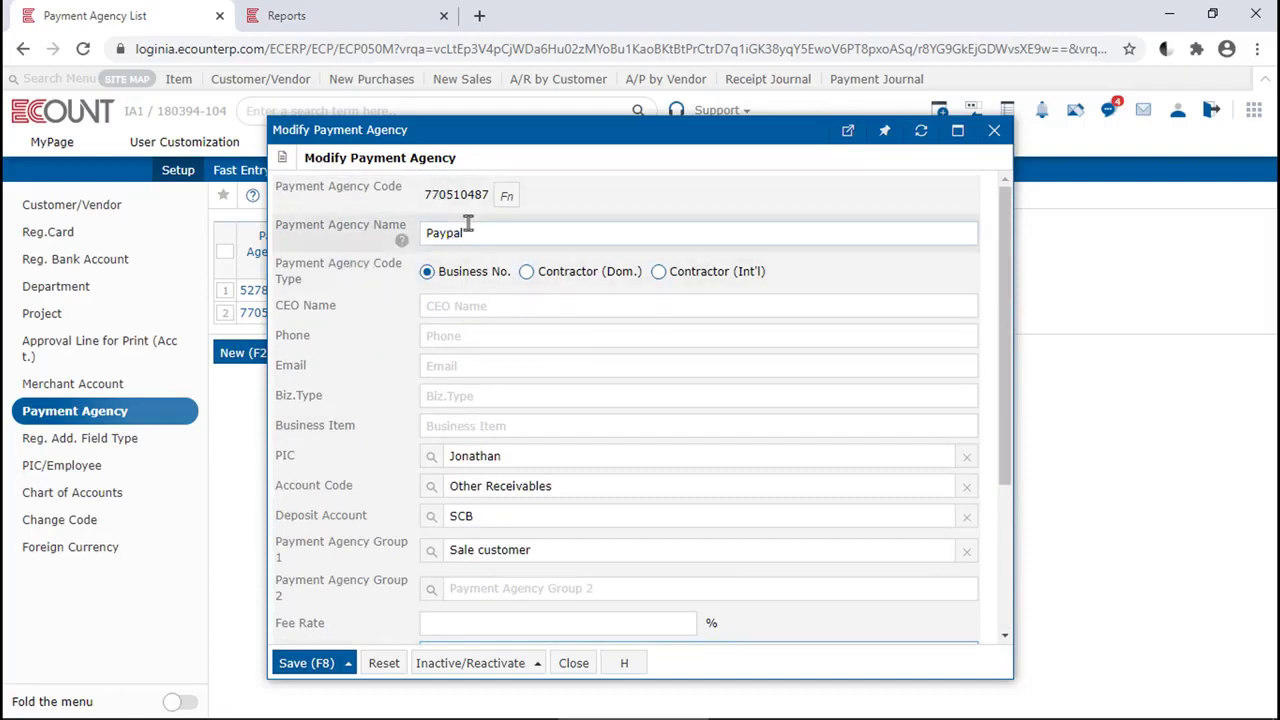
pyautogui.scroll(-3, 522, 401)
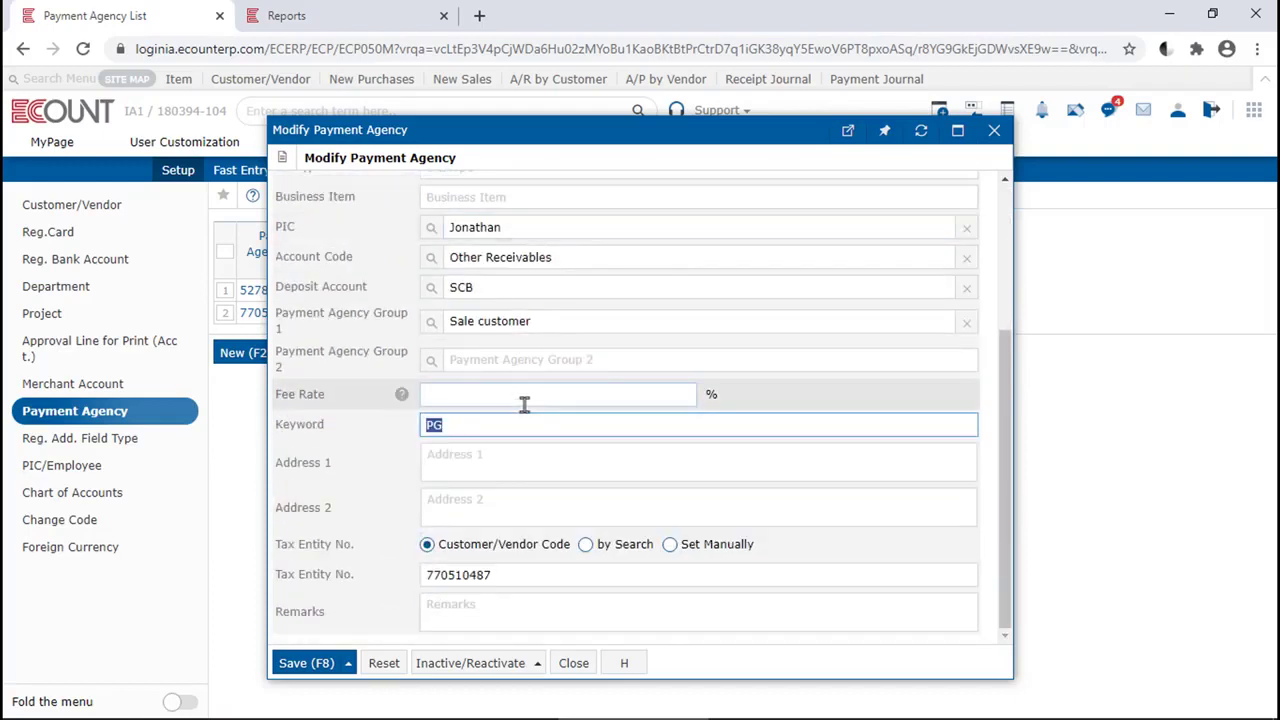
pyautogui.click(594, 465)
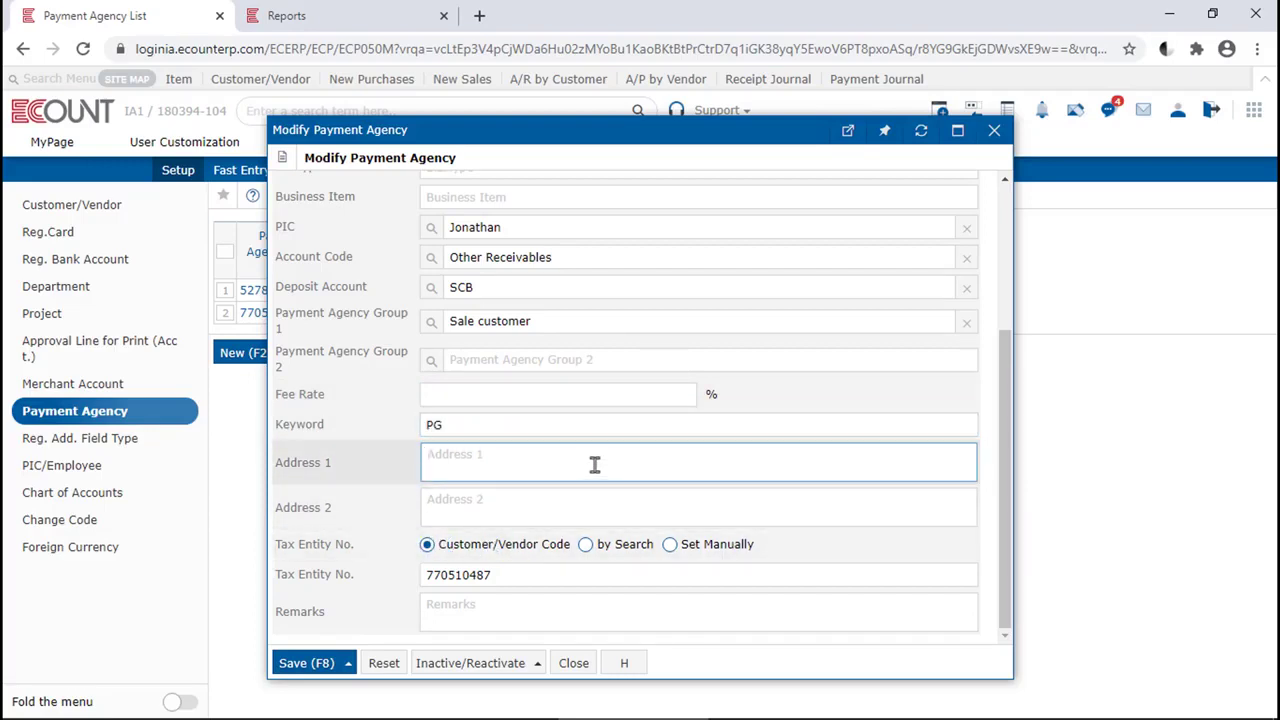
pyautogui.click(737, 519)
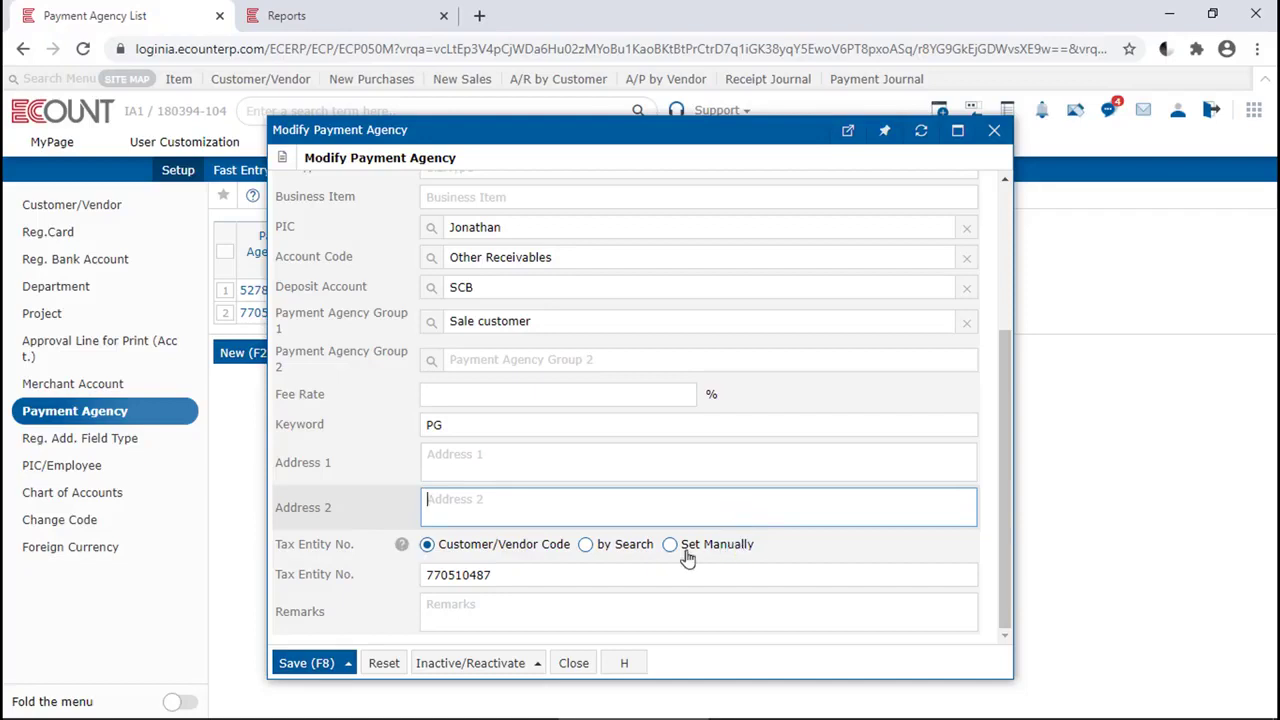
pyautogui.click(338, 516)
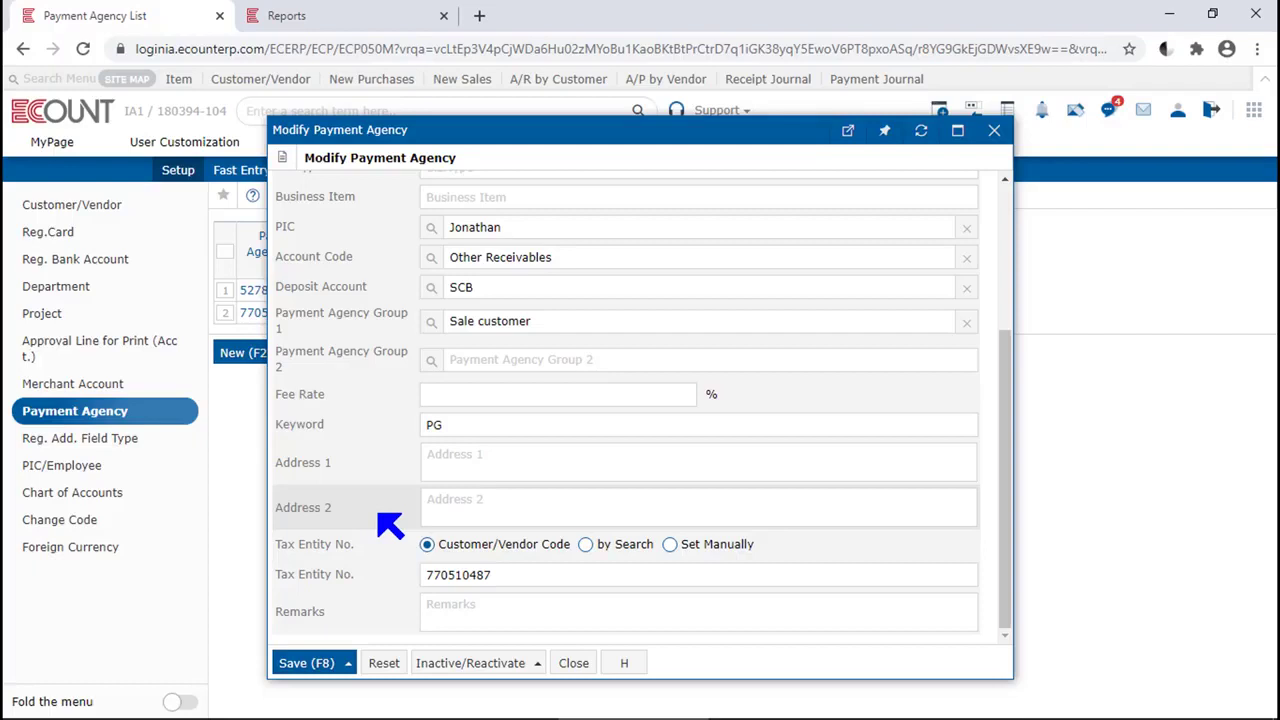
pyautogui.click(455, 514)
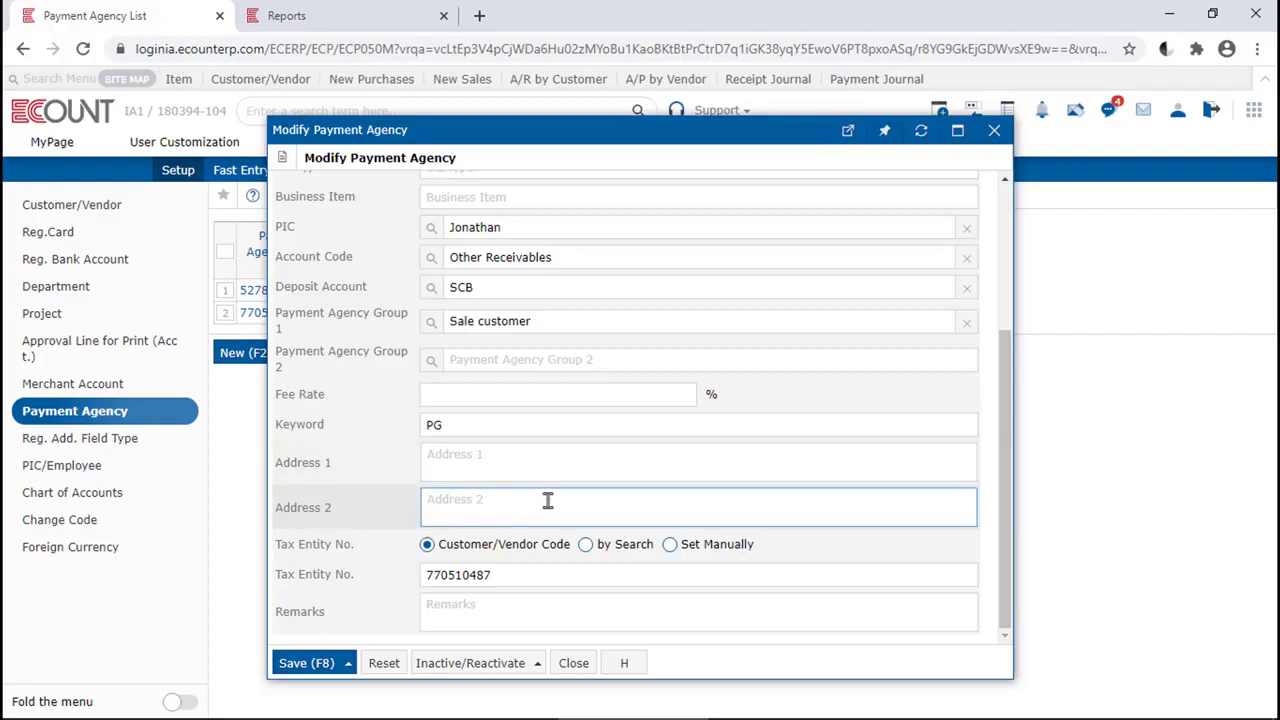
# - Run the Mailing List report from the open Reports page without any filters and select all customer/vendor rows
pyautogui.click(300, 16)
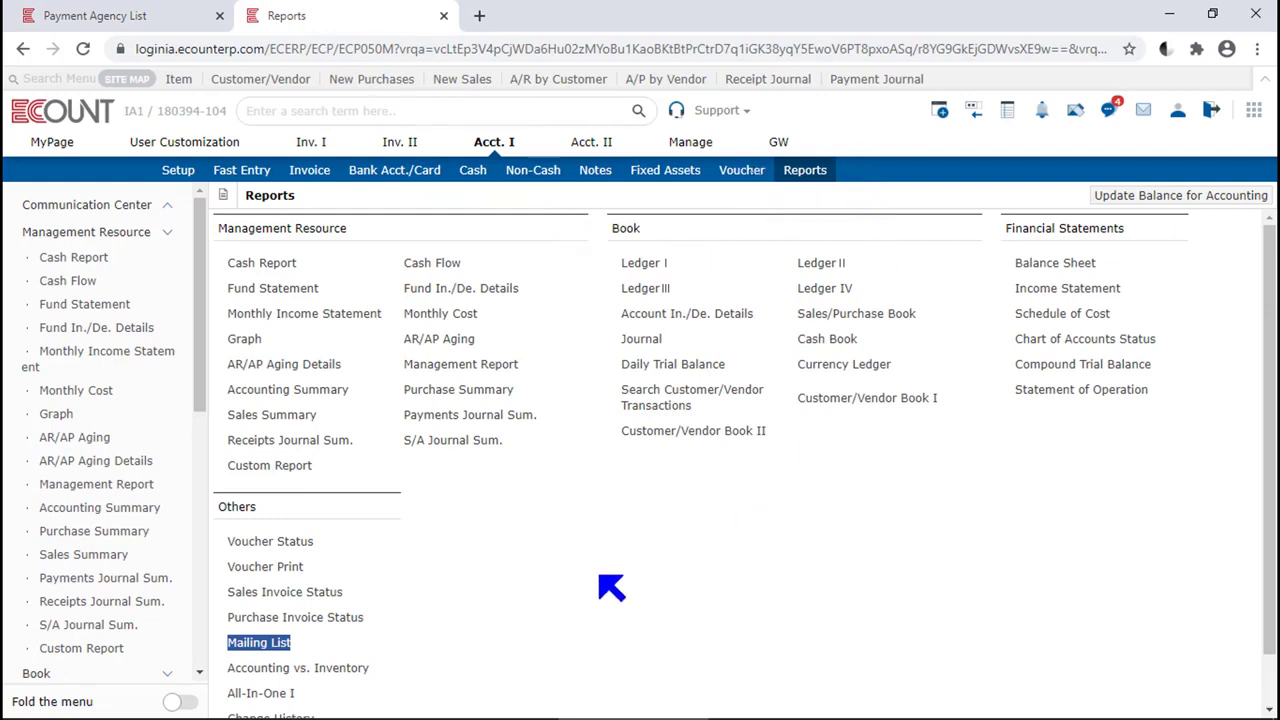
pyautogui.click(250, 645)
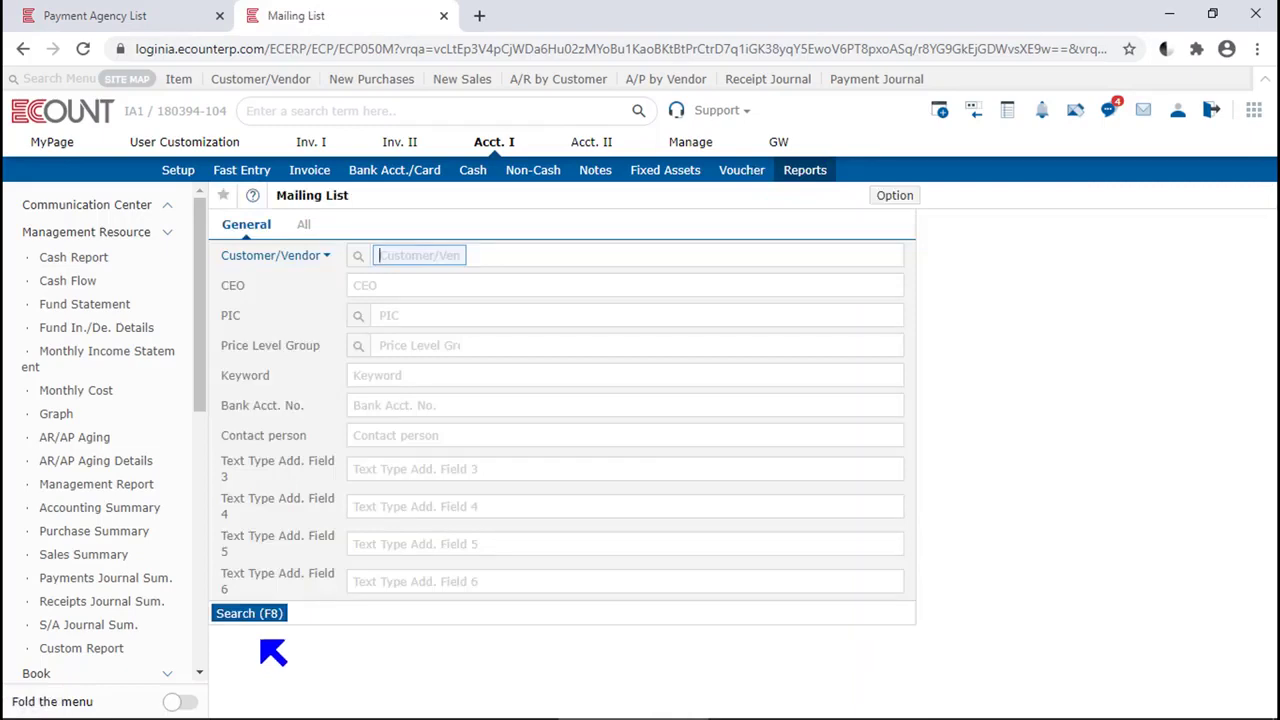
pyautogui.click(264, 613)
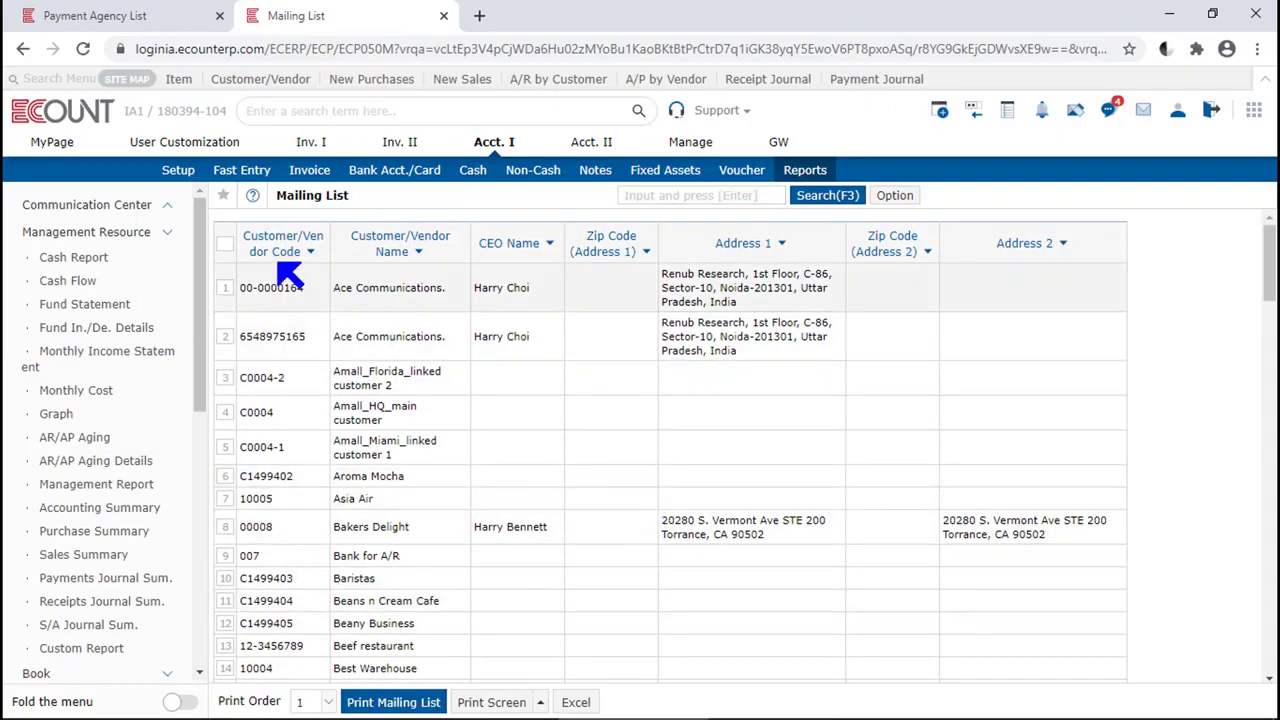
pyautogui.click(225, 243)
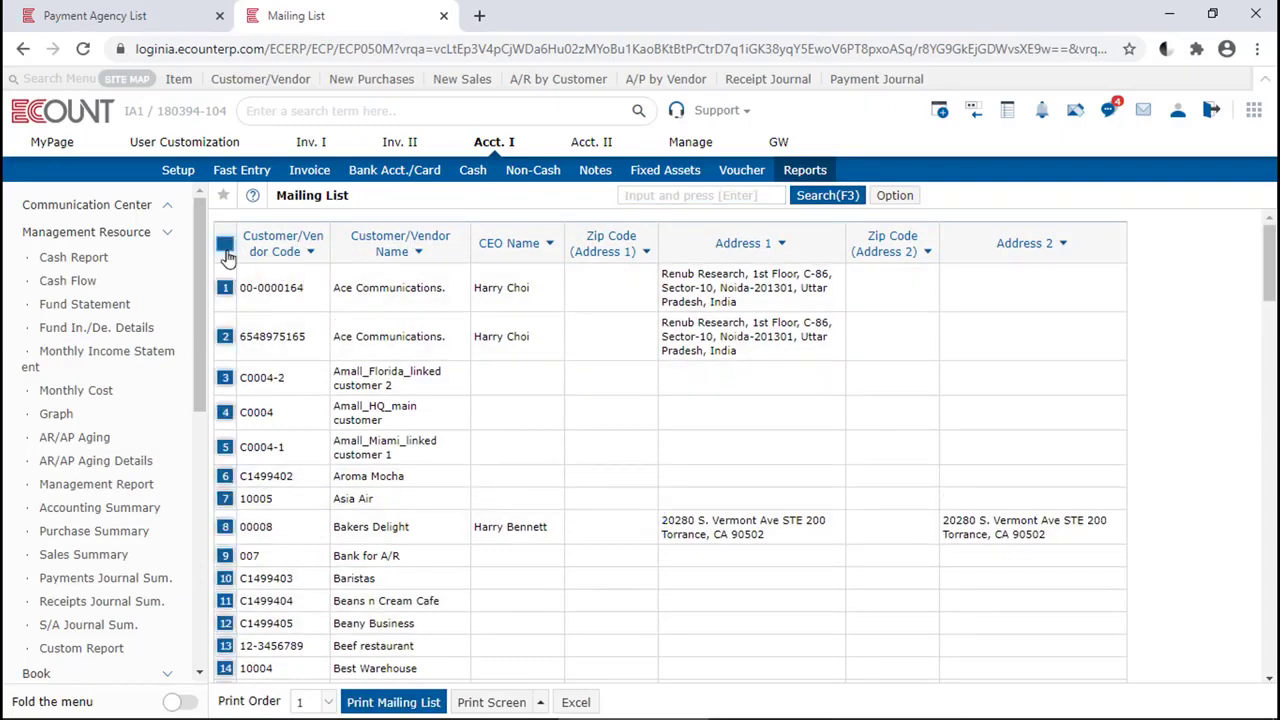
# - Examine the print preview of the mailing list for the selected customers/vendors, close it and return to the payment agency form
pyautogui.click(415, 703)
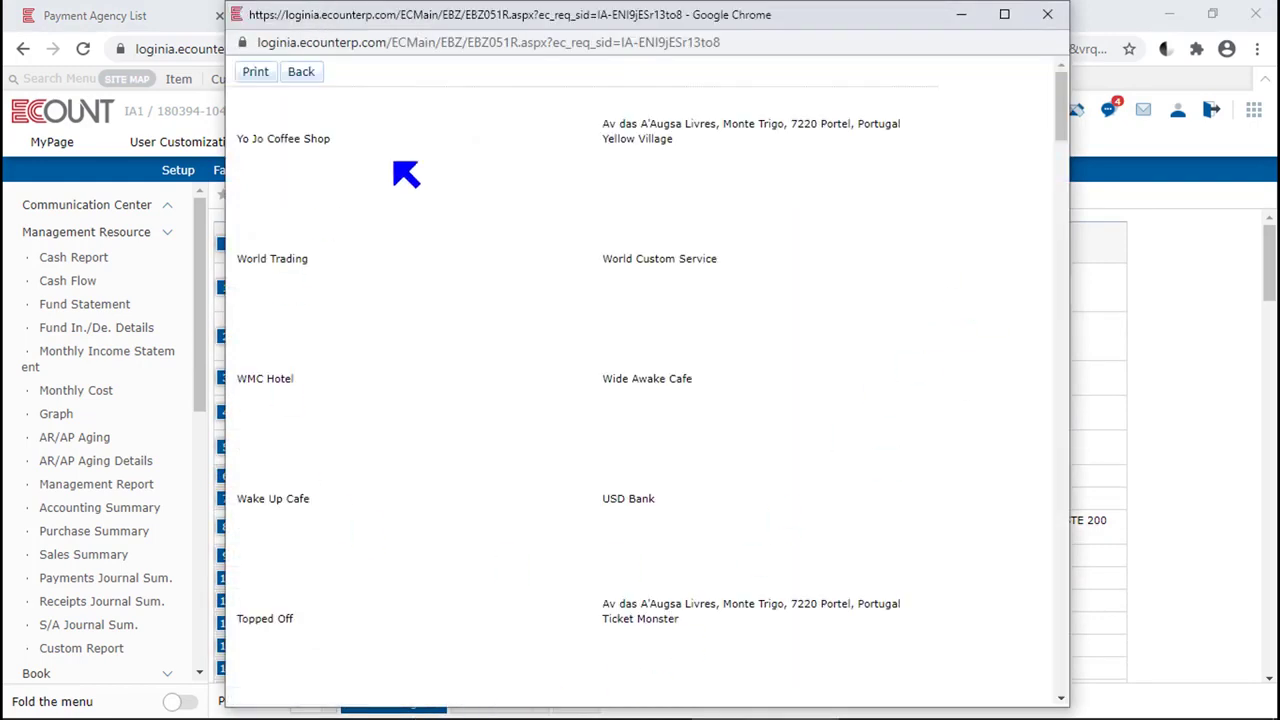
pyautogui.scroll(-5, 932, 393)
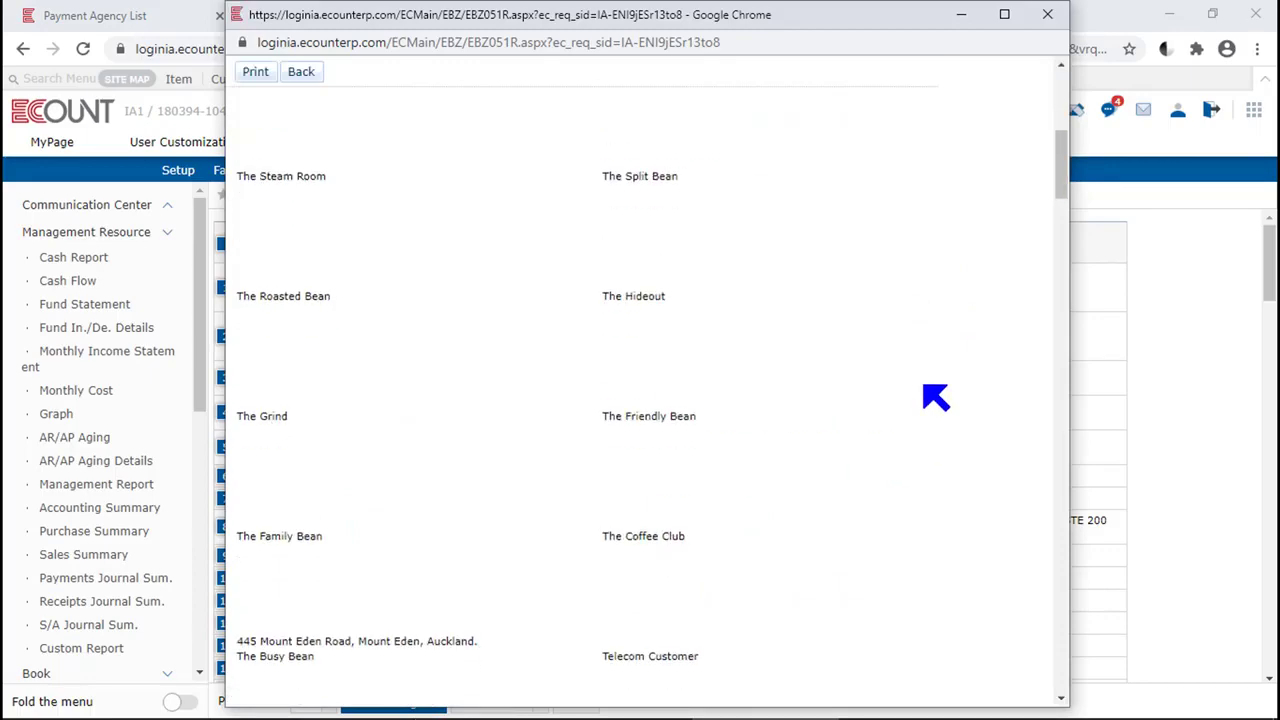
pyautogui.click(1047, 14)
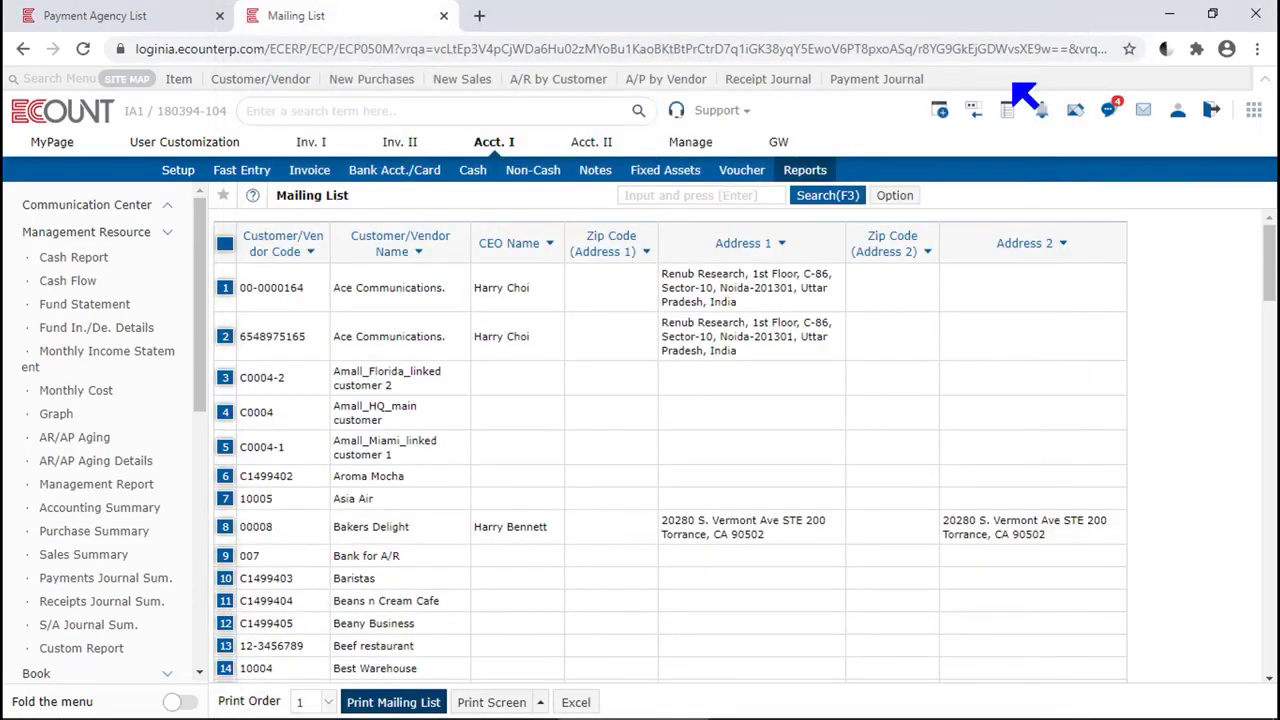
pyautogui.click(160, 14)
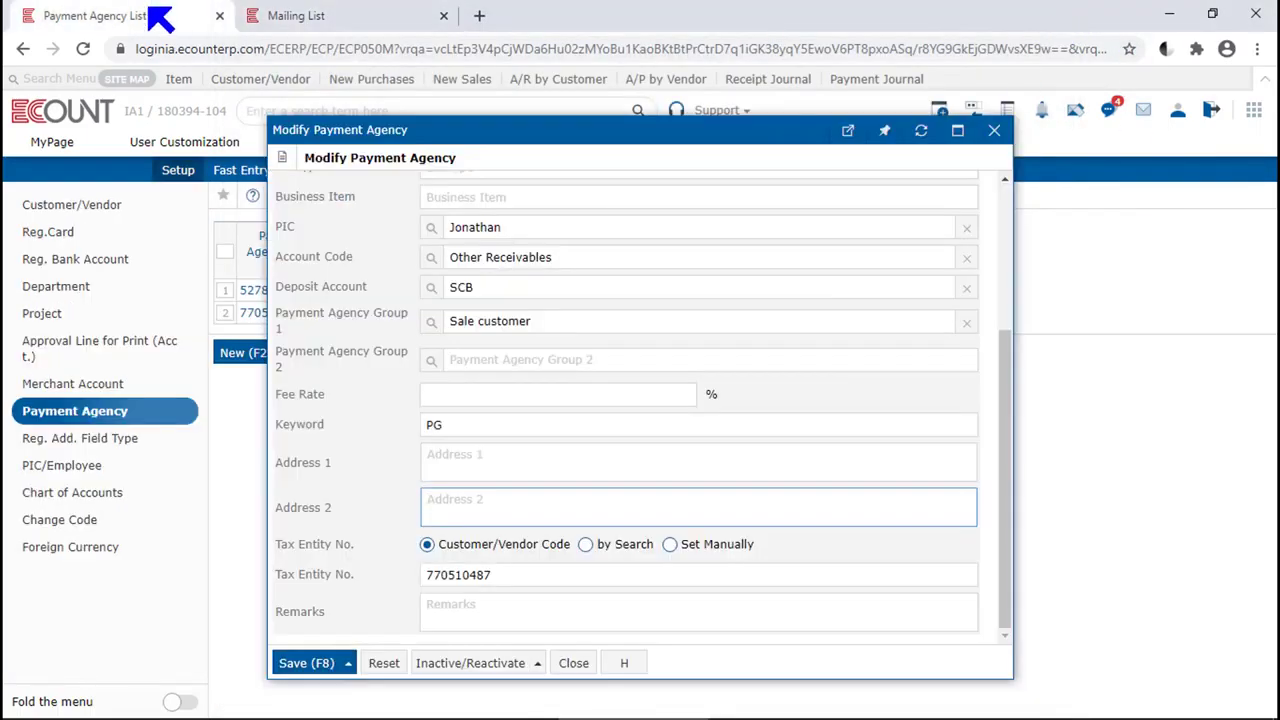
pyautogui.click(393, 515)
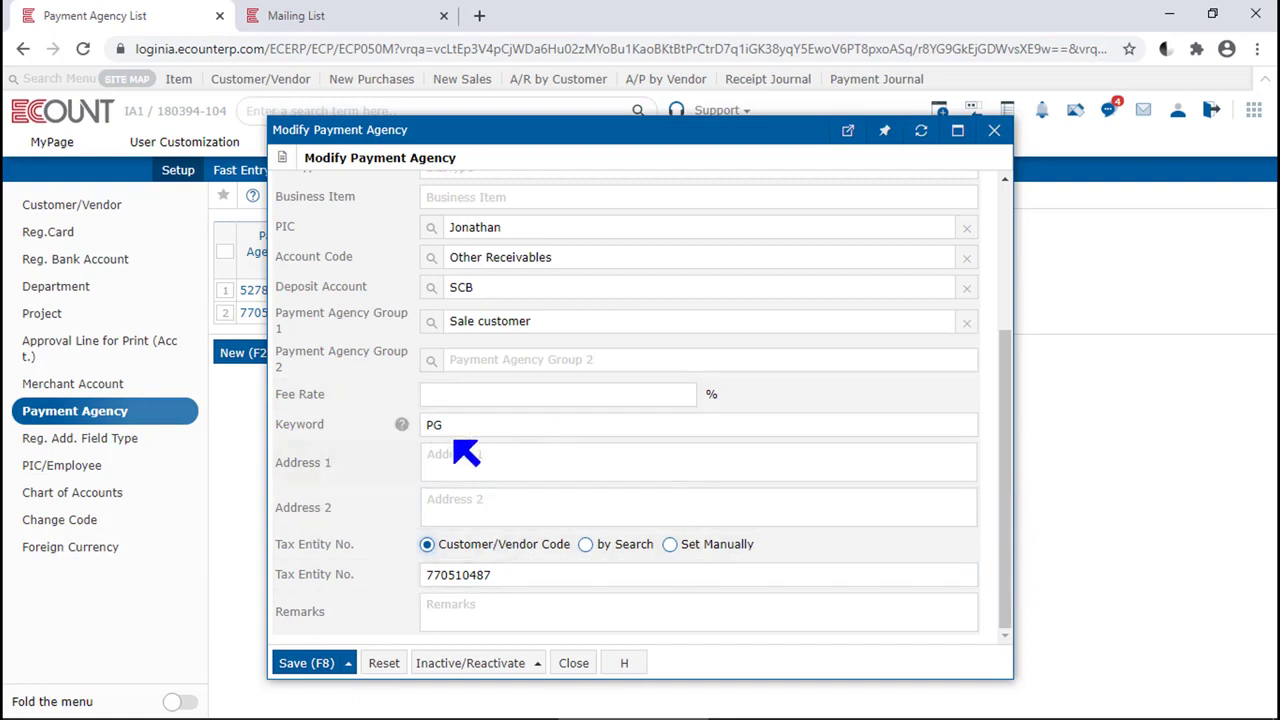
# - Try the by Search option for the Tax Entity No. and list all customers/vendors, closing the list without choosing one
pyautogui.click(604, 553)
pyautogui.click(687, 553)
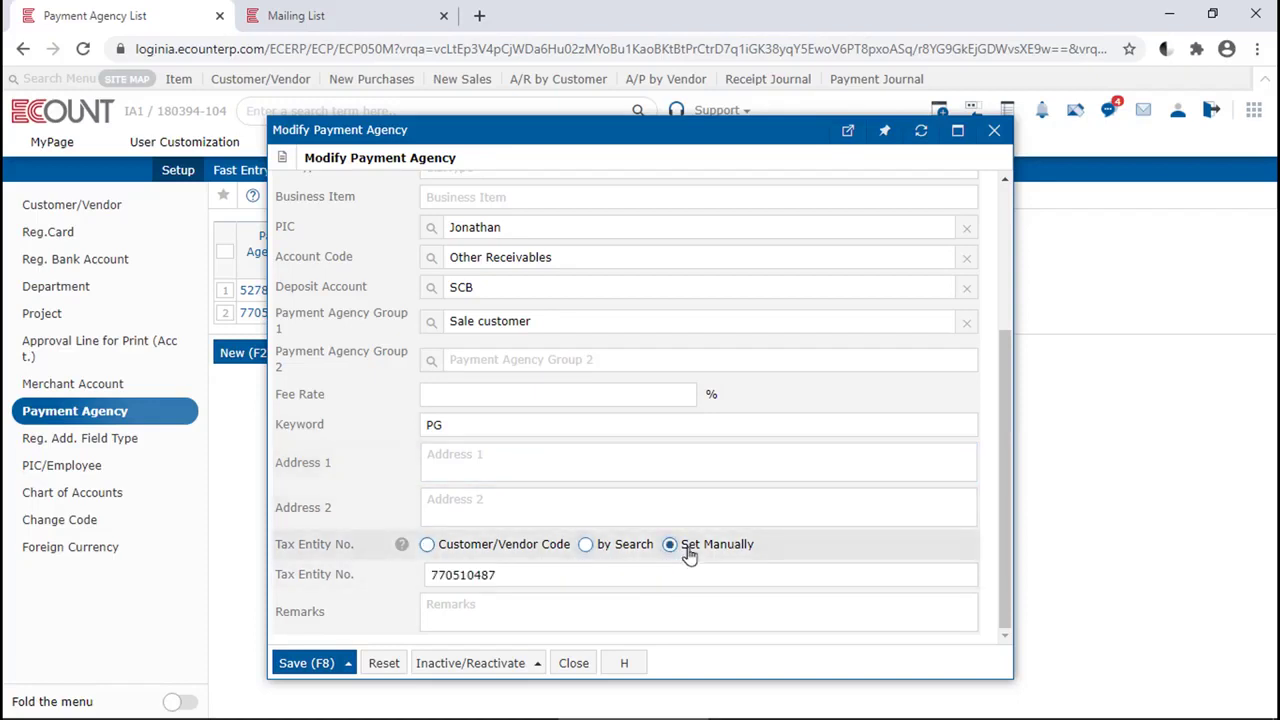
pyautogui.click(587, 549)
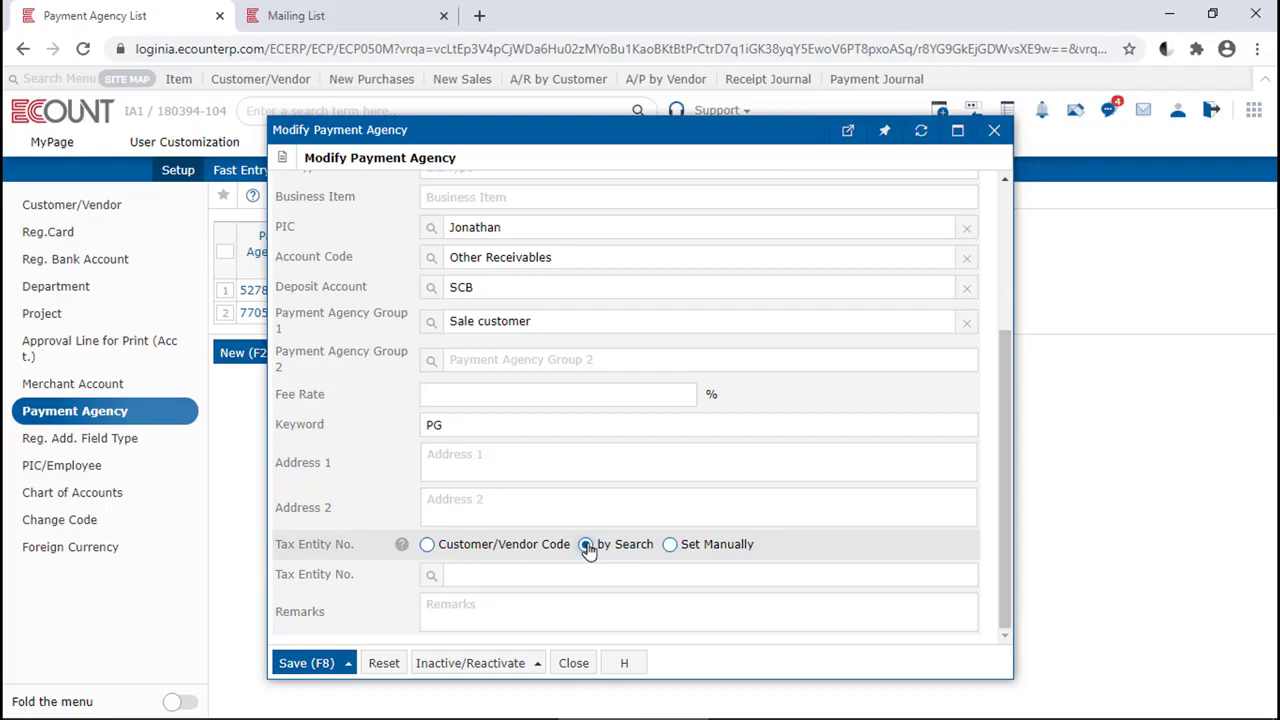
pyautogui.click(432, 575)
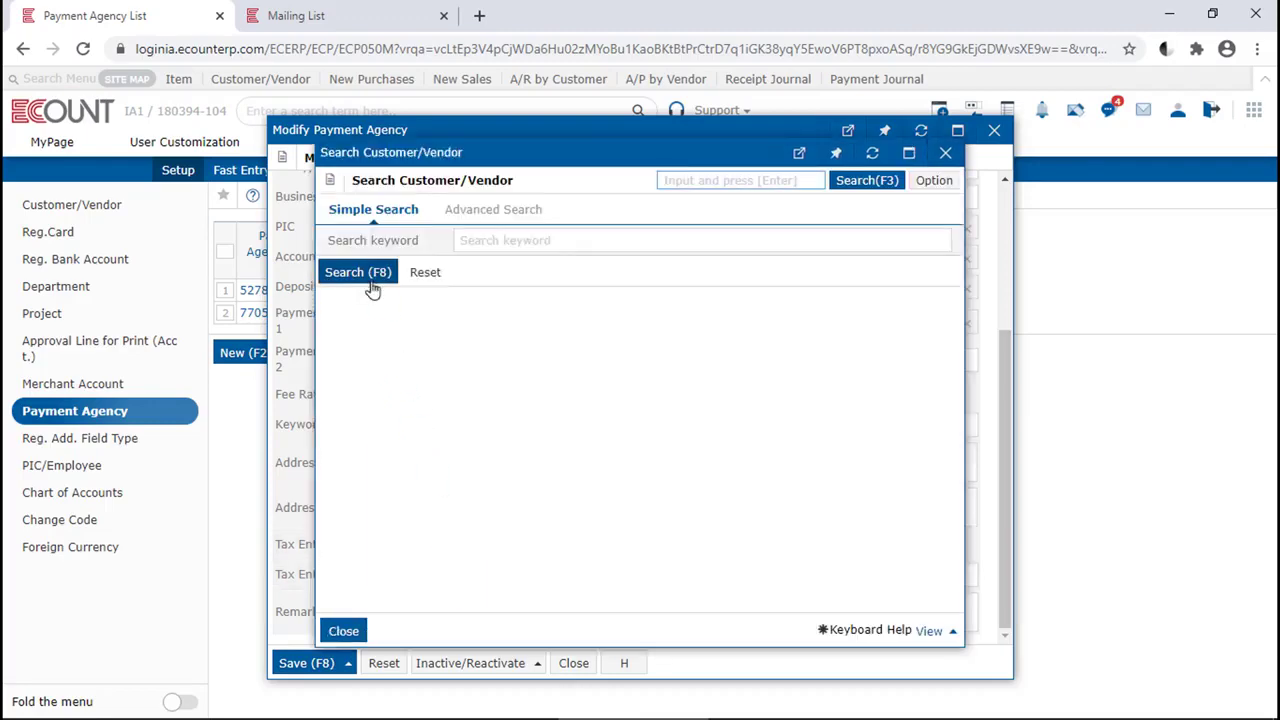
pyautogui.click(370, 279)
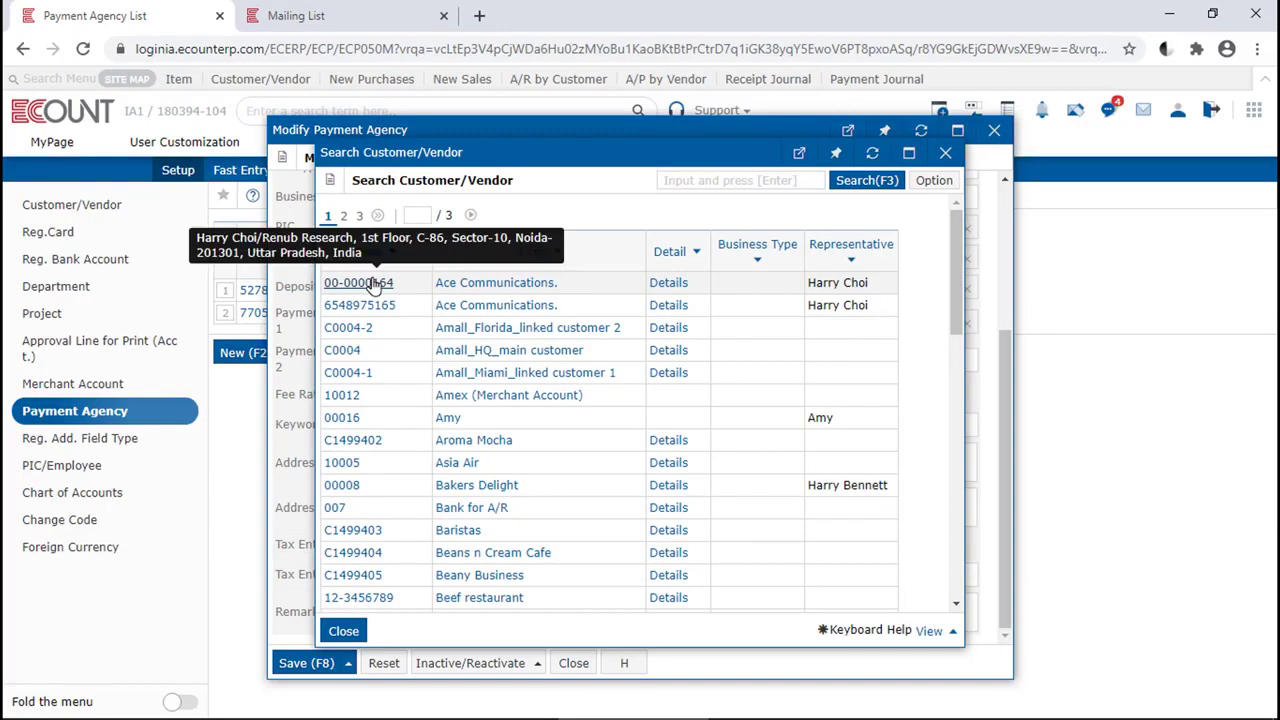
pyautogui.click(341, 631)
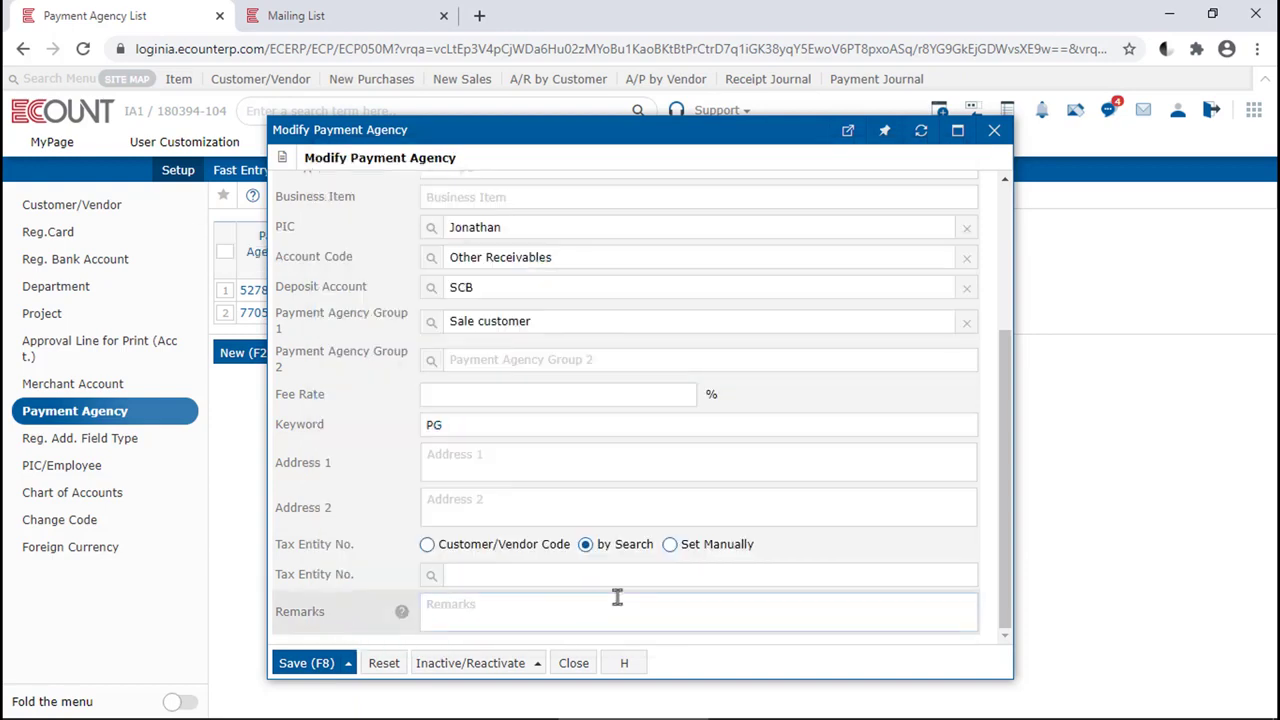
# - Change the Tax Entity No. option to Set Manually and enter gg as the Paypal agency's tax entity number
pyautogui.click(672, 548)
pyautogui.click(683, 577)
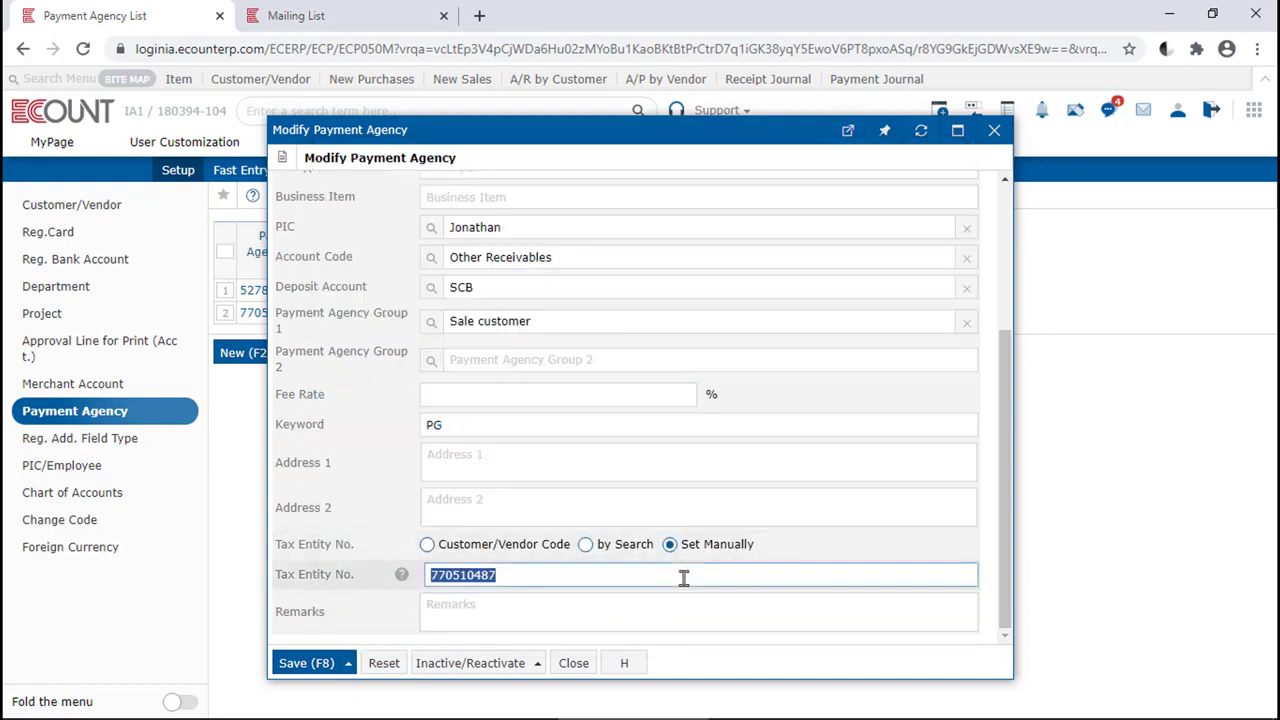
pyautogui.write('gg')
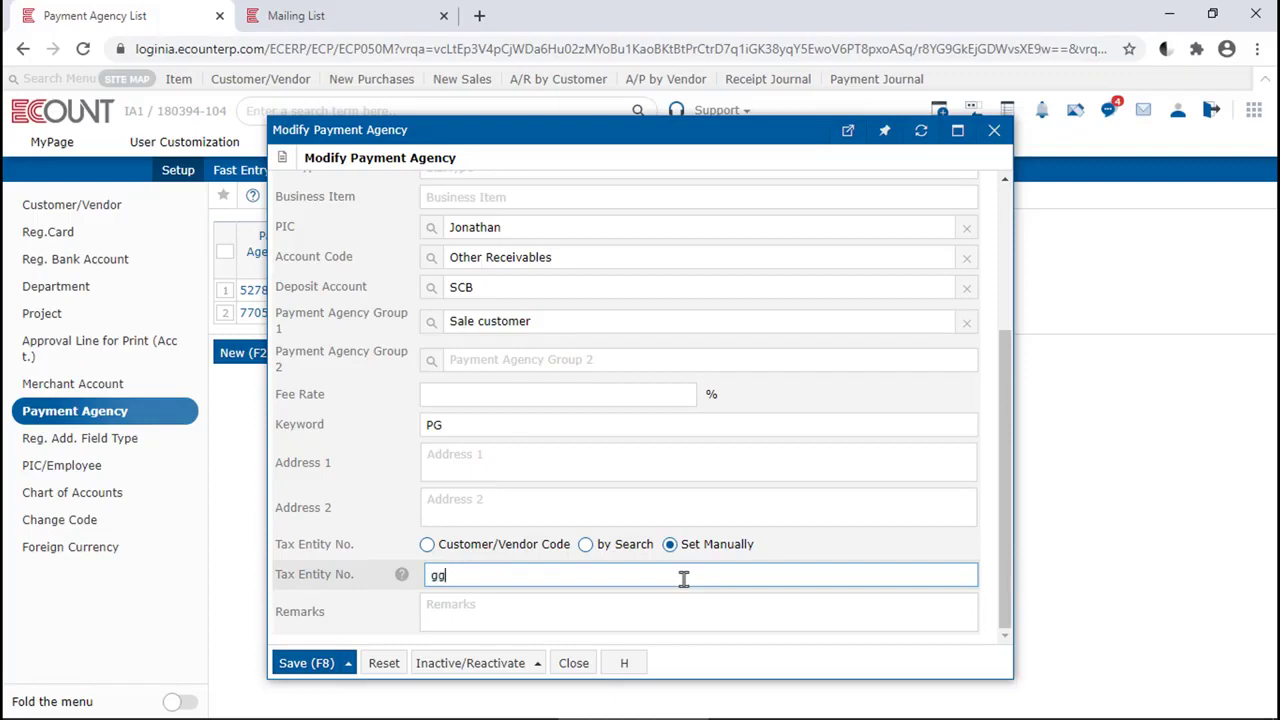
pyautogui.click(776, 553)
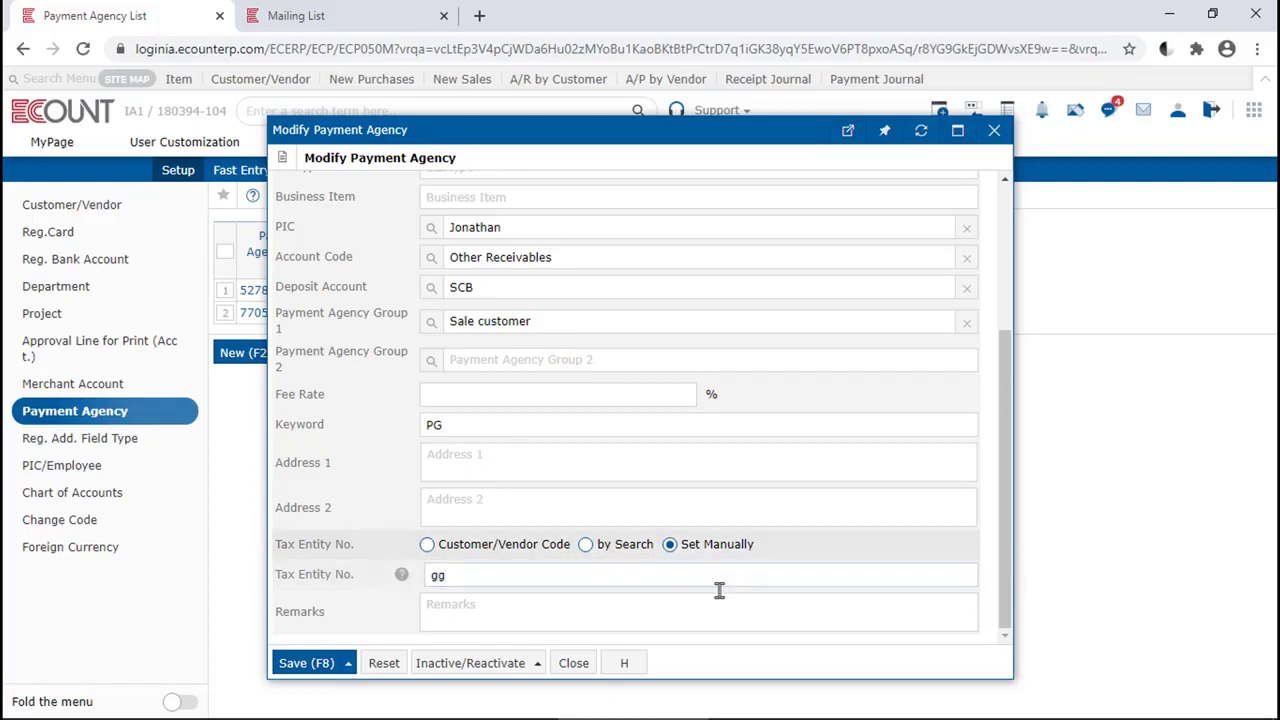
pyautogui.click(494, 611)
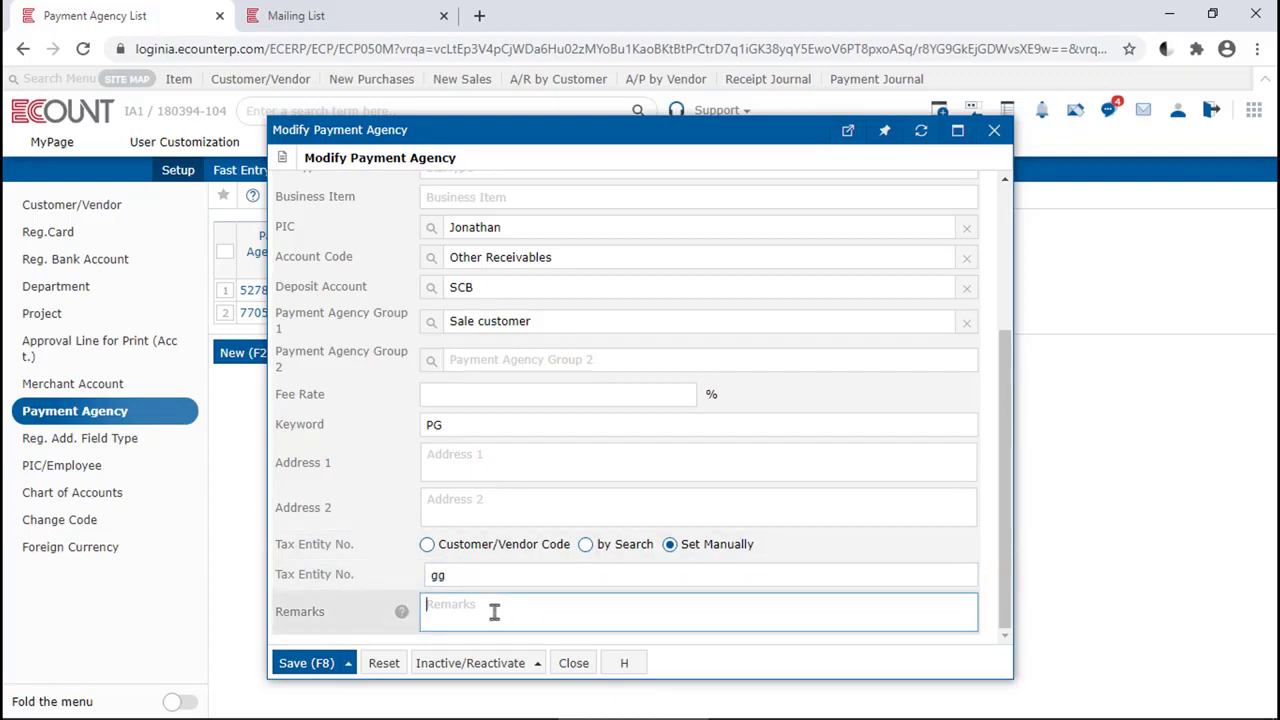